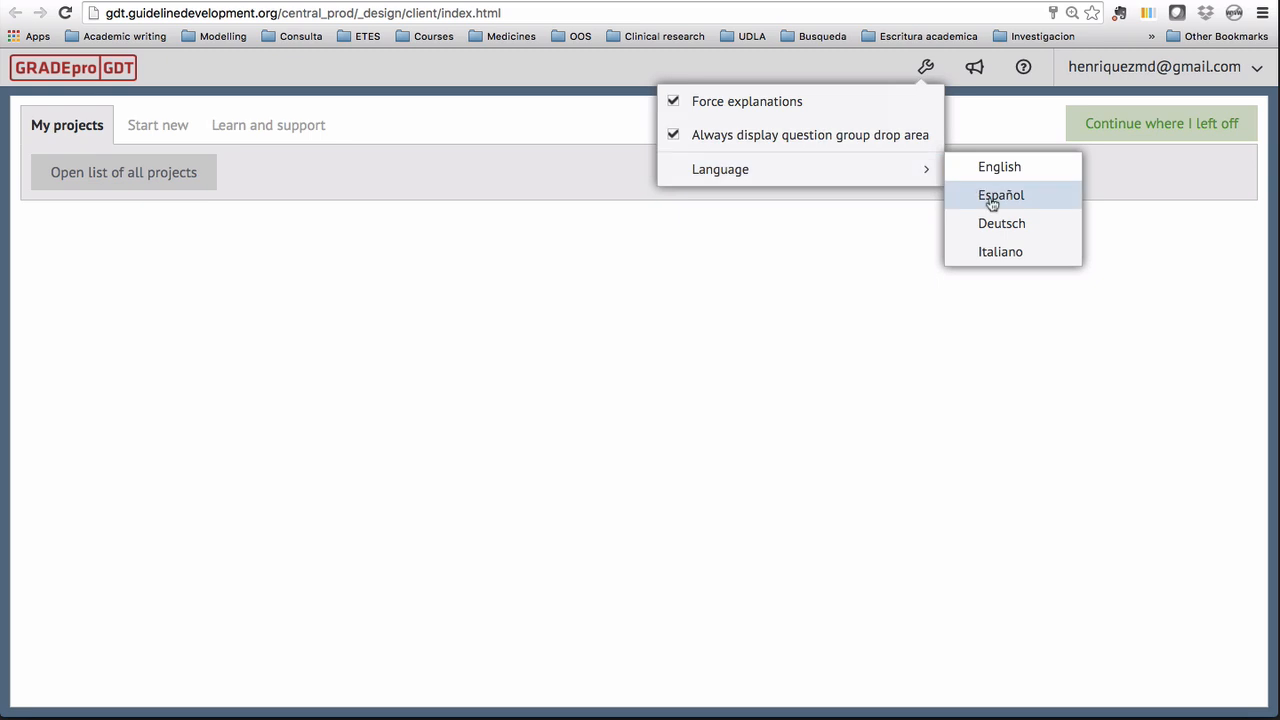
Switch the interface language to Español and create a new GRADE Evidence Profile project named "Misoprostol en la prevención de hemorragia postparto"
click(993, 197)
click(160, 127)
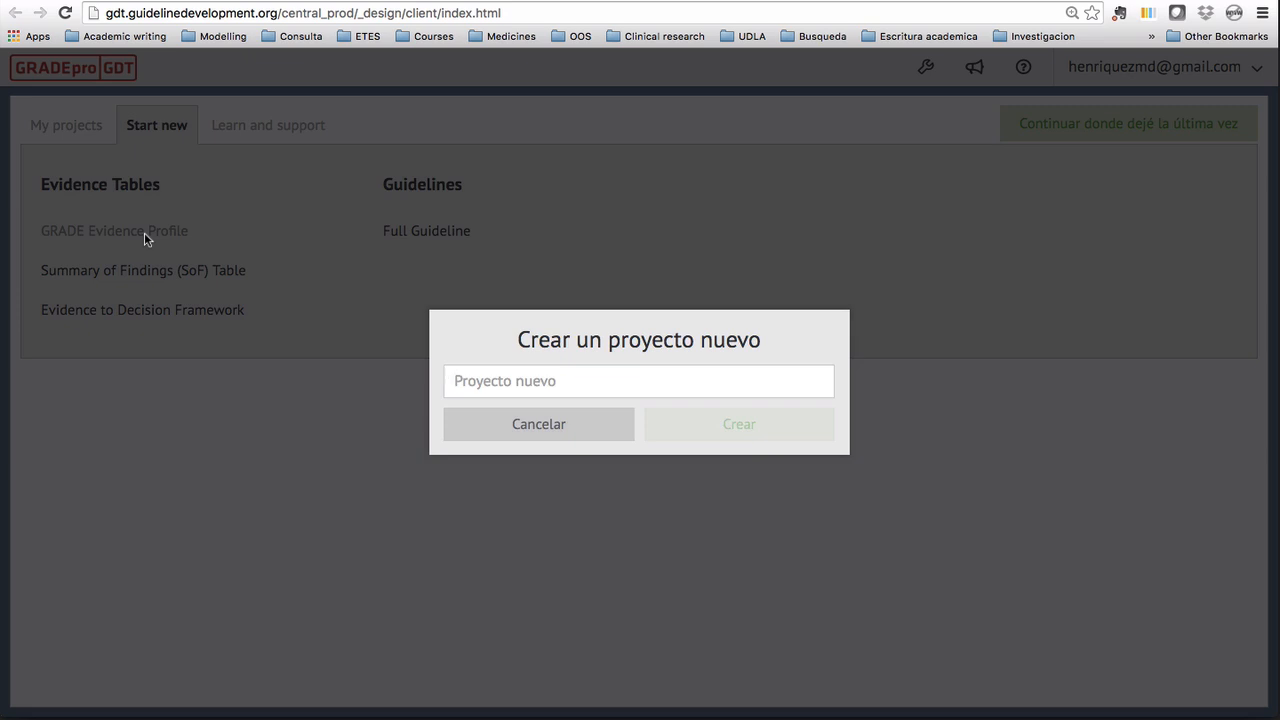
text(Misoprostol en la prevención de hemorragia postparto)
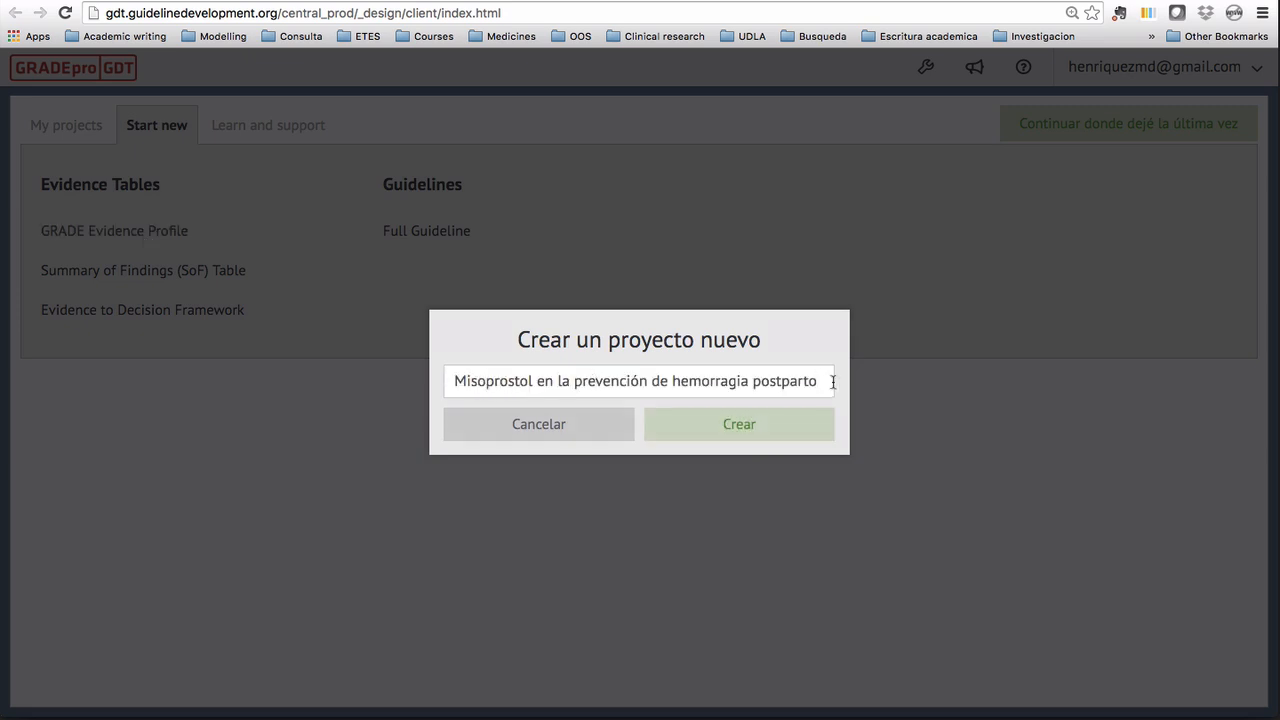
click(738, 425)
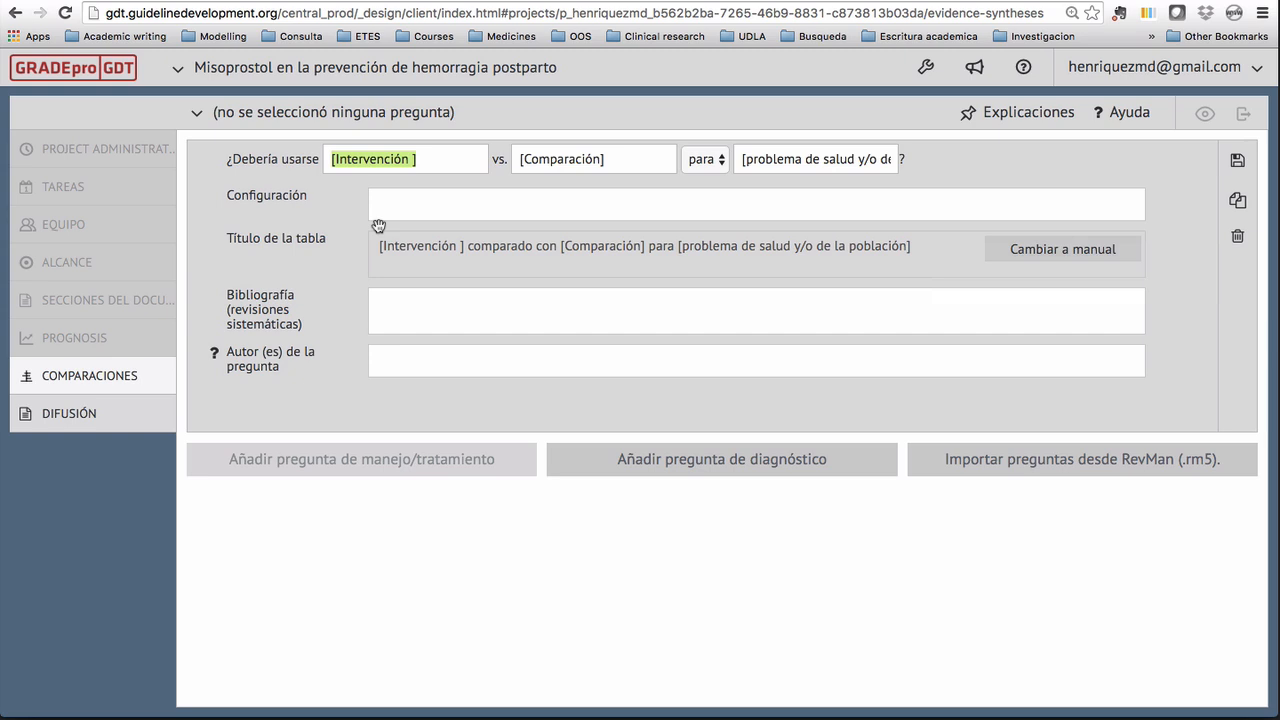
Fill in the management question with intervention "misoprostol", comparison "placebo" and health problem "hemorragia postparto en escenarios de escasos recursos"
text(mi)
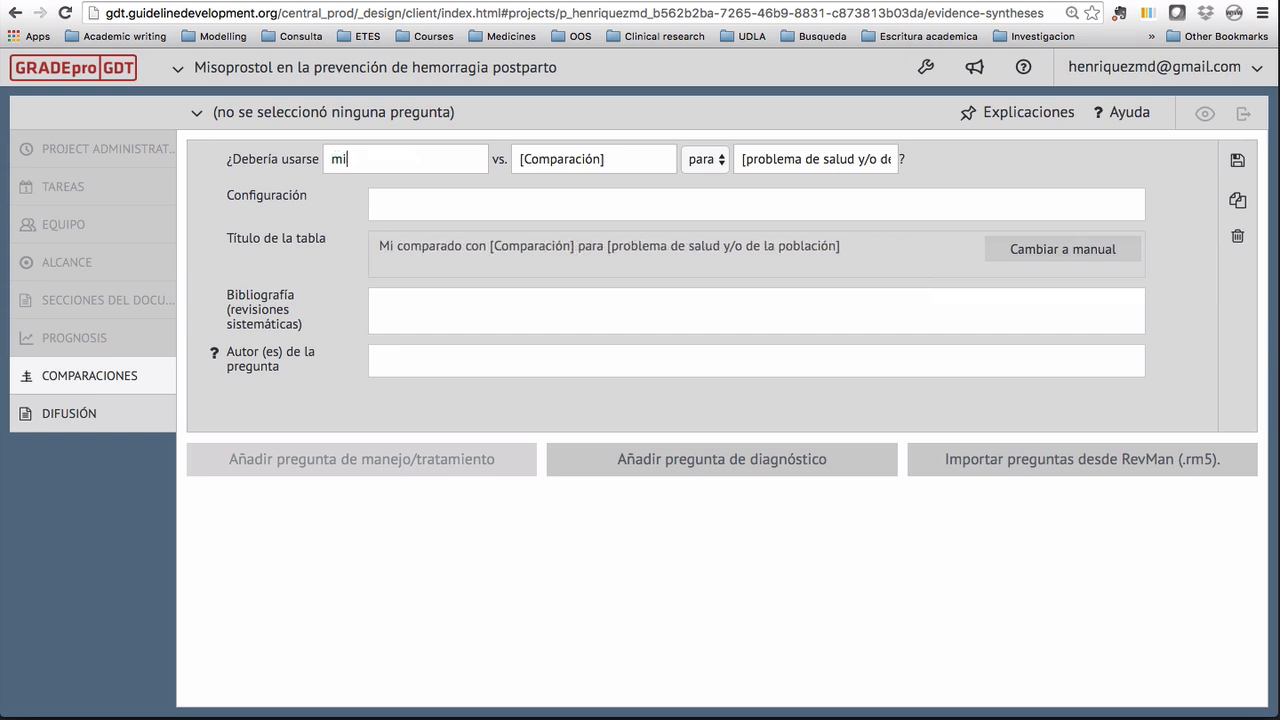
text(soprostol)
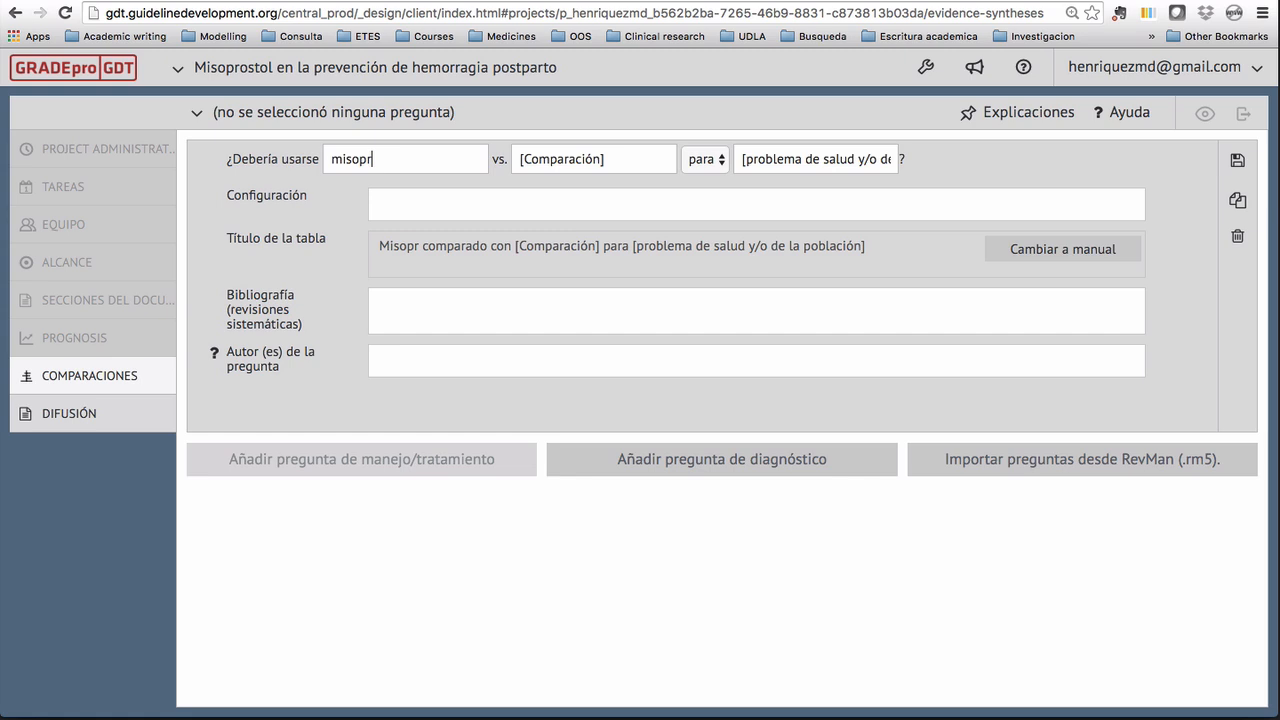
click(605, 160)
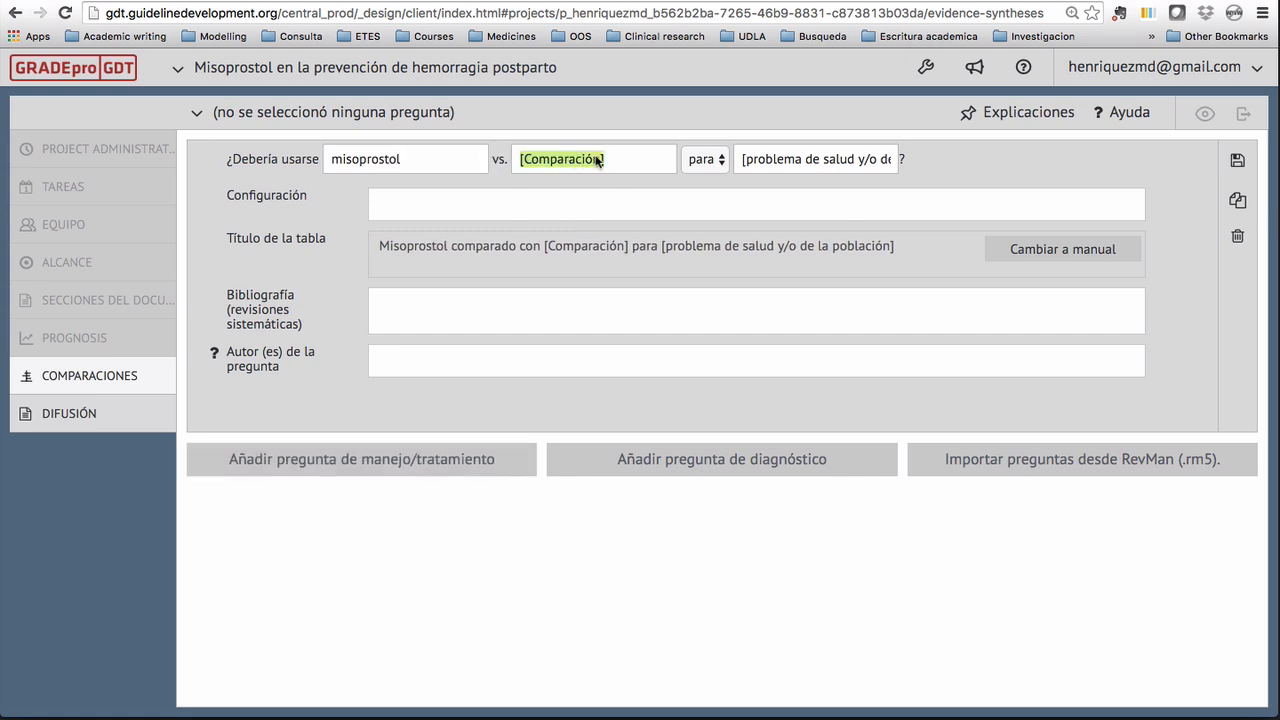
text(placebo)
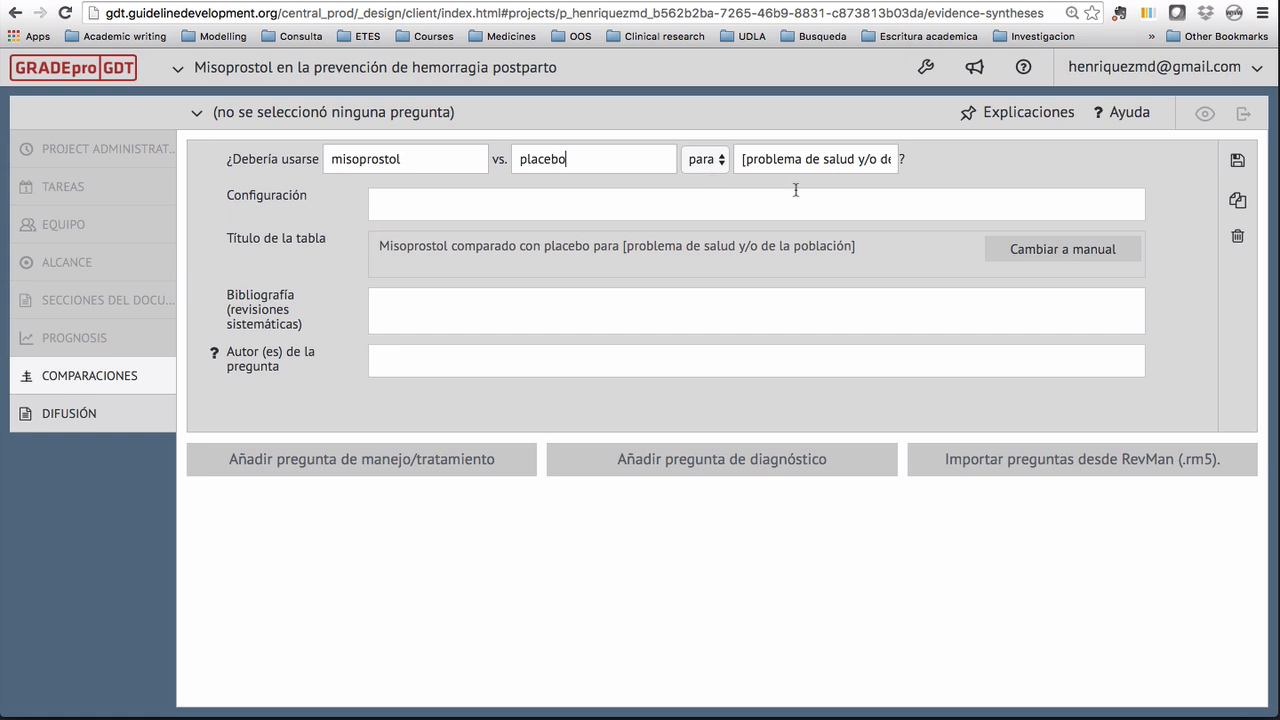
click(780, 160)
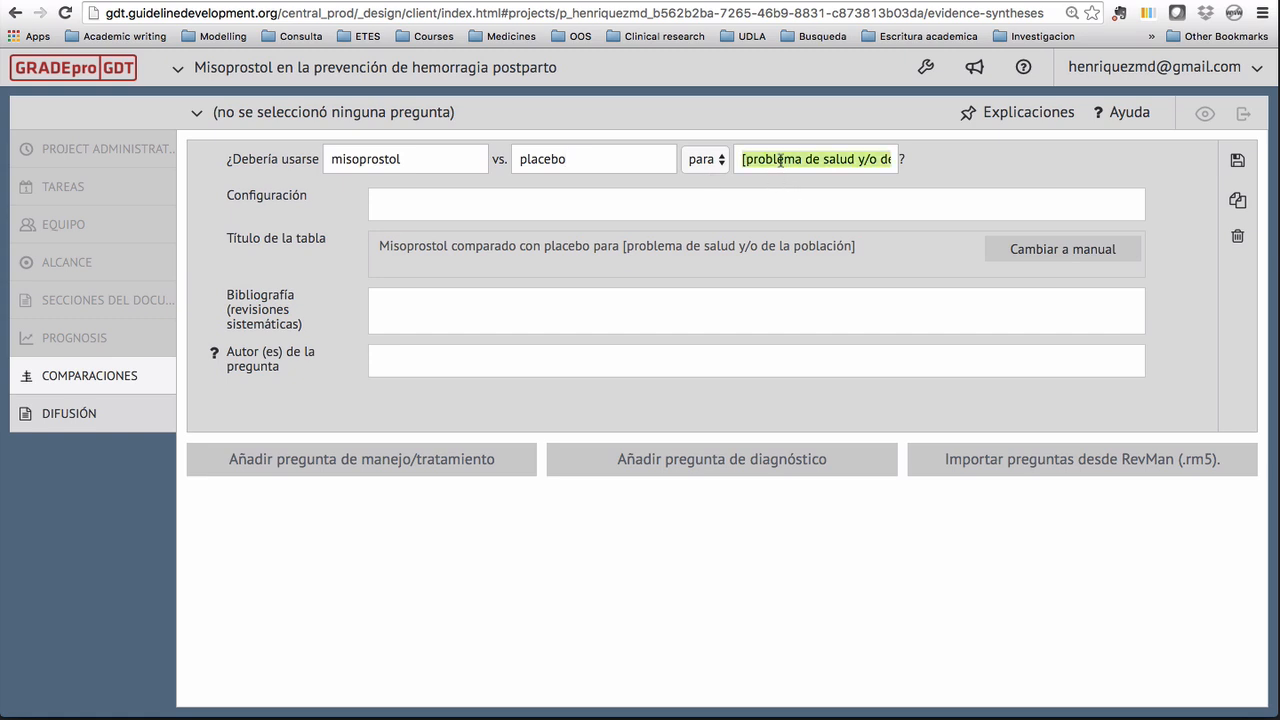
text(hemorragia post)
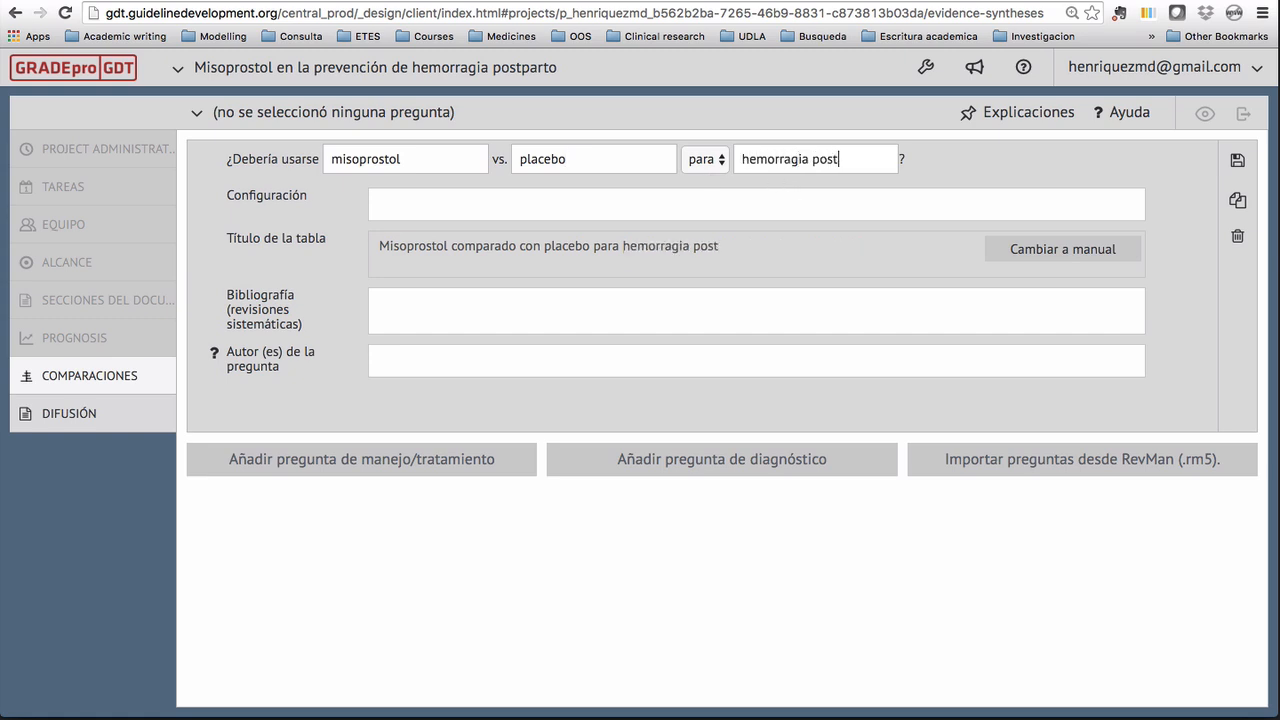
text(parto en esc)
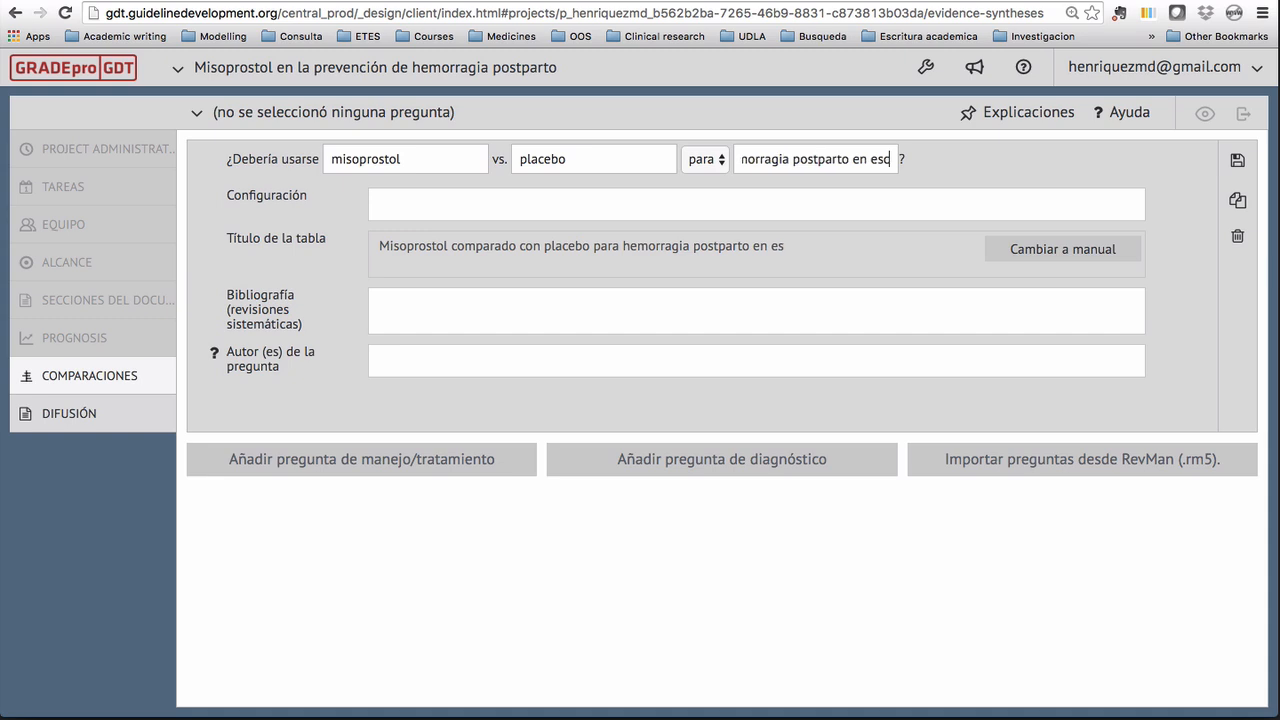
text(enarios de escas)
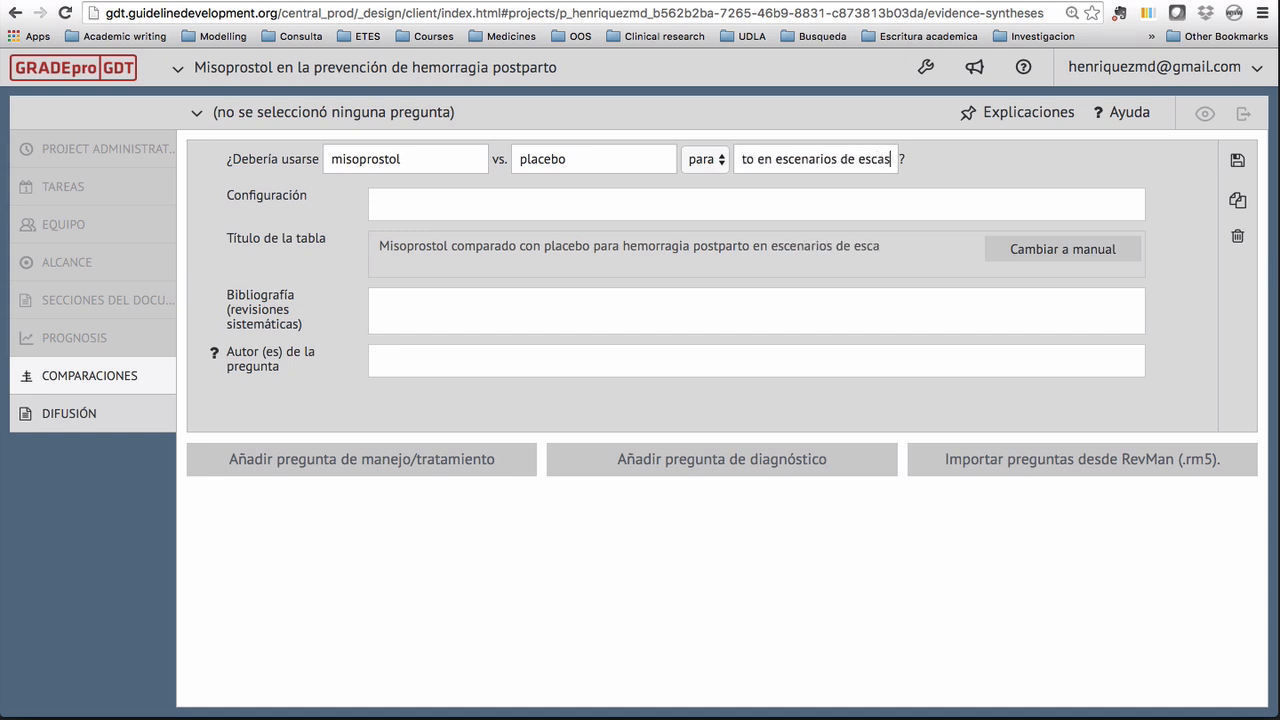
text(os recursos)
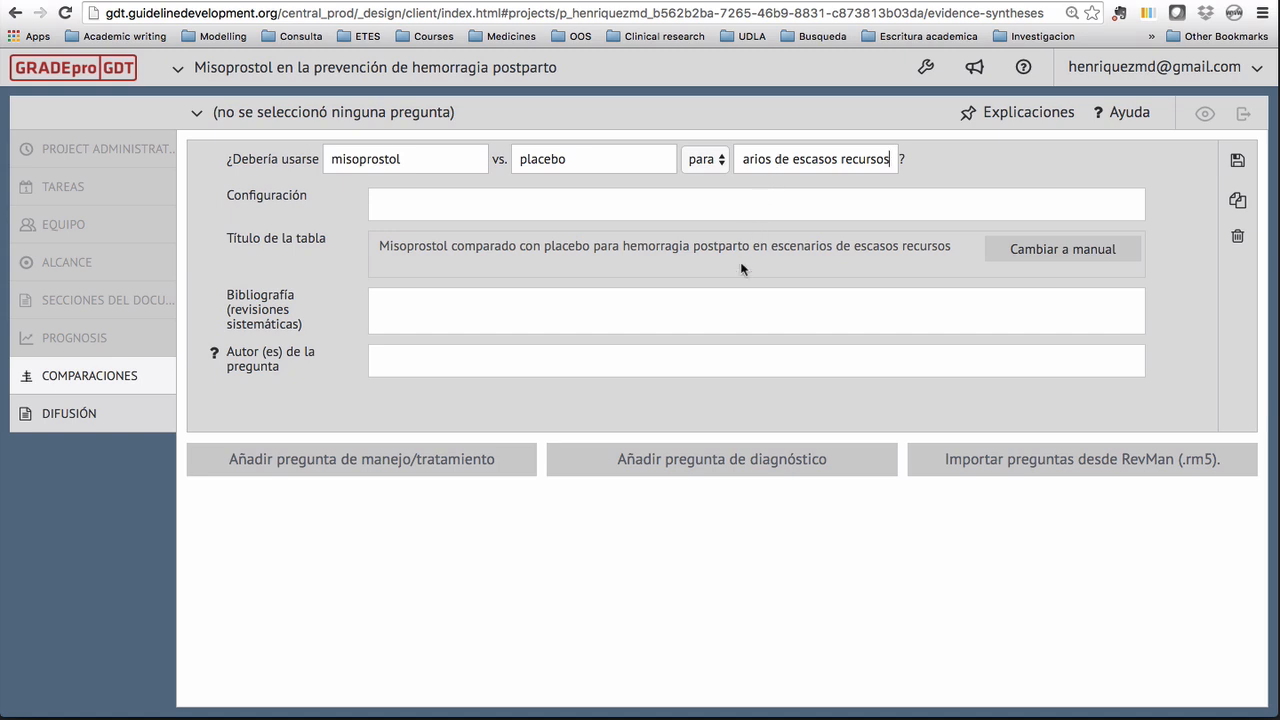
Cite the 2006 Lancet trial "Oral misoprostol in preventing postpartum haemorrhage in resource-poor communities" as bibliography, enter the question author's name and save the question
click(670, 310)
text(Derman, RJ. et al., 2006. Oral misoprostol in preventing postpartum haemorrhage in resource-poor communities: a randomised controlled trial. Lancet (London, England), 368(9543), pp.1248–53.)
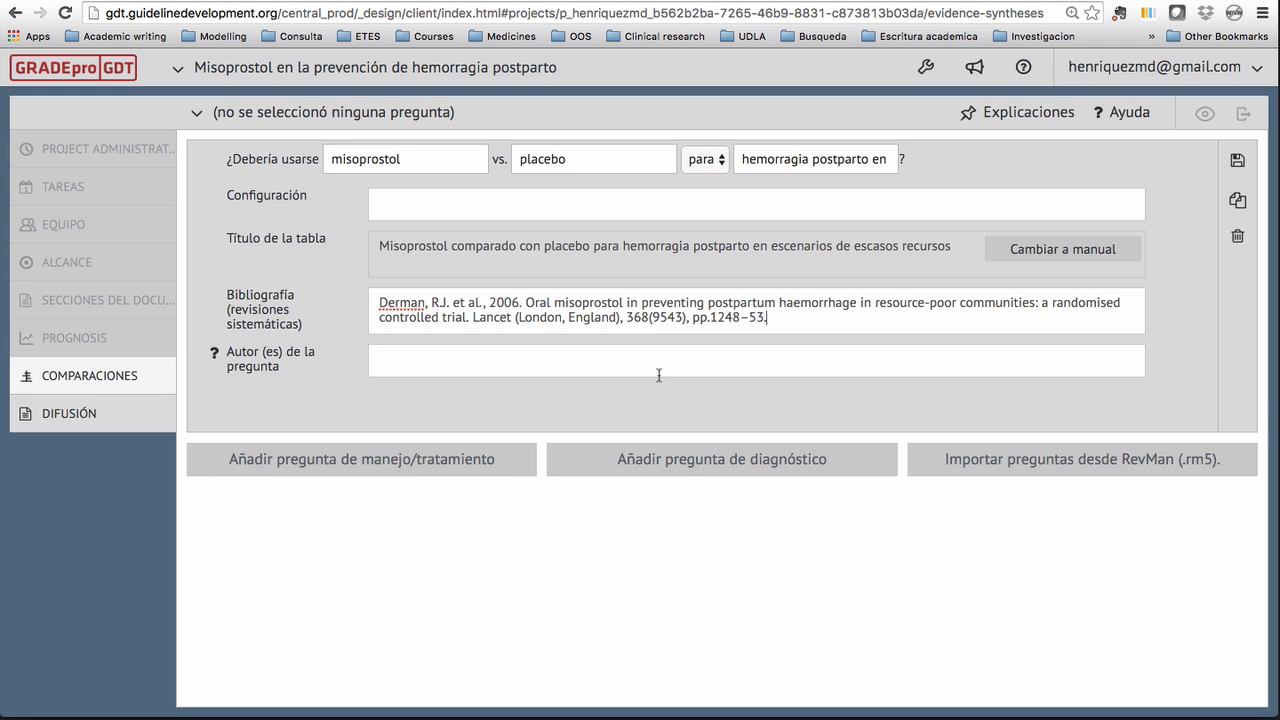
click(630, 361)
text(Rodrigo Henríquez)
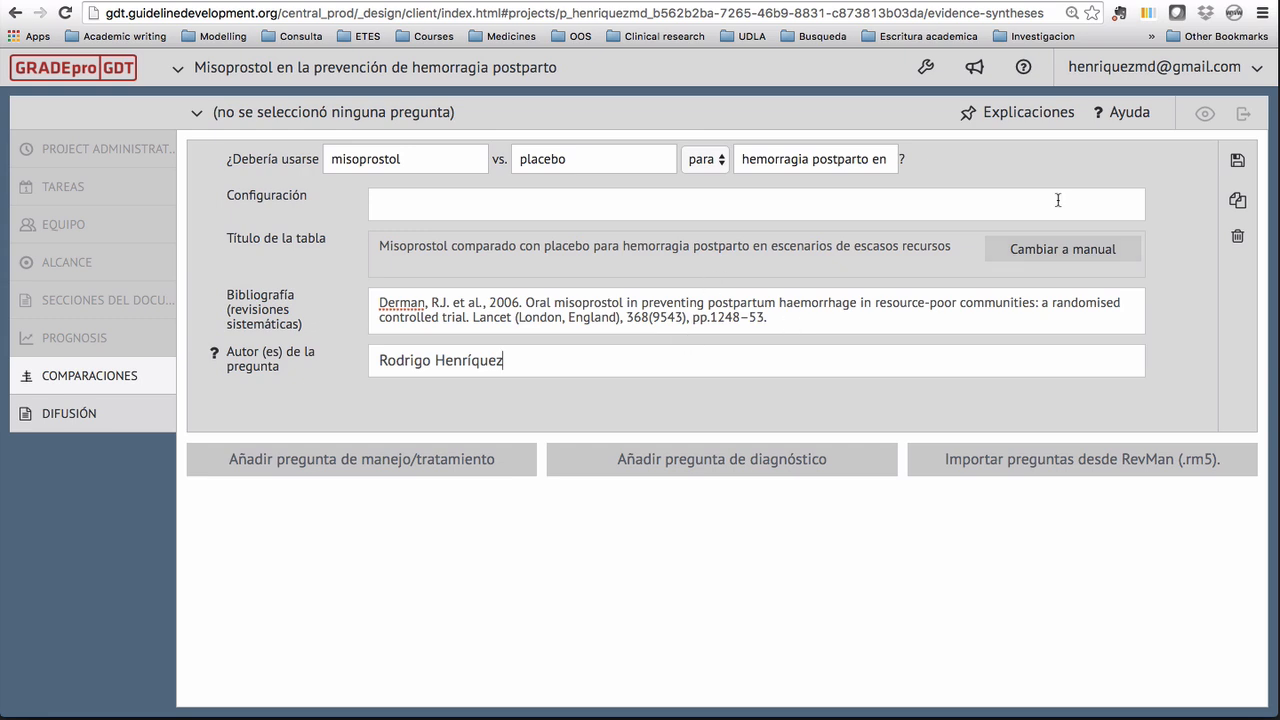
click(1238, 162)
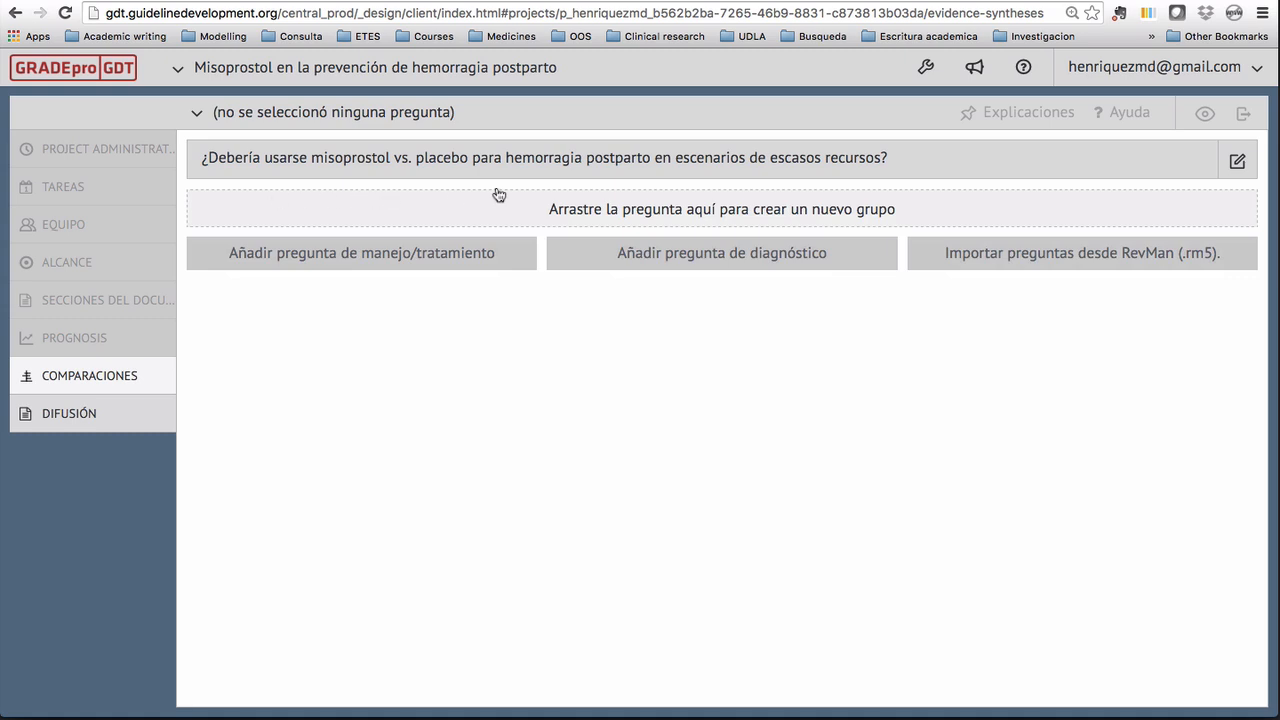
Open the misoprostol question's evidence table and add an outcome named "Hemorragia postparto aguda"
click(877, 162)
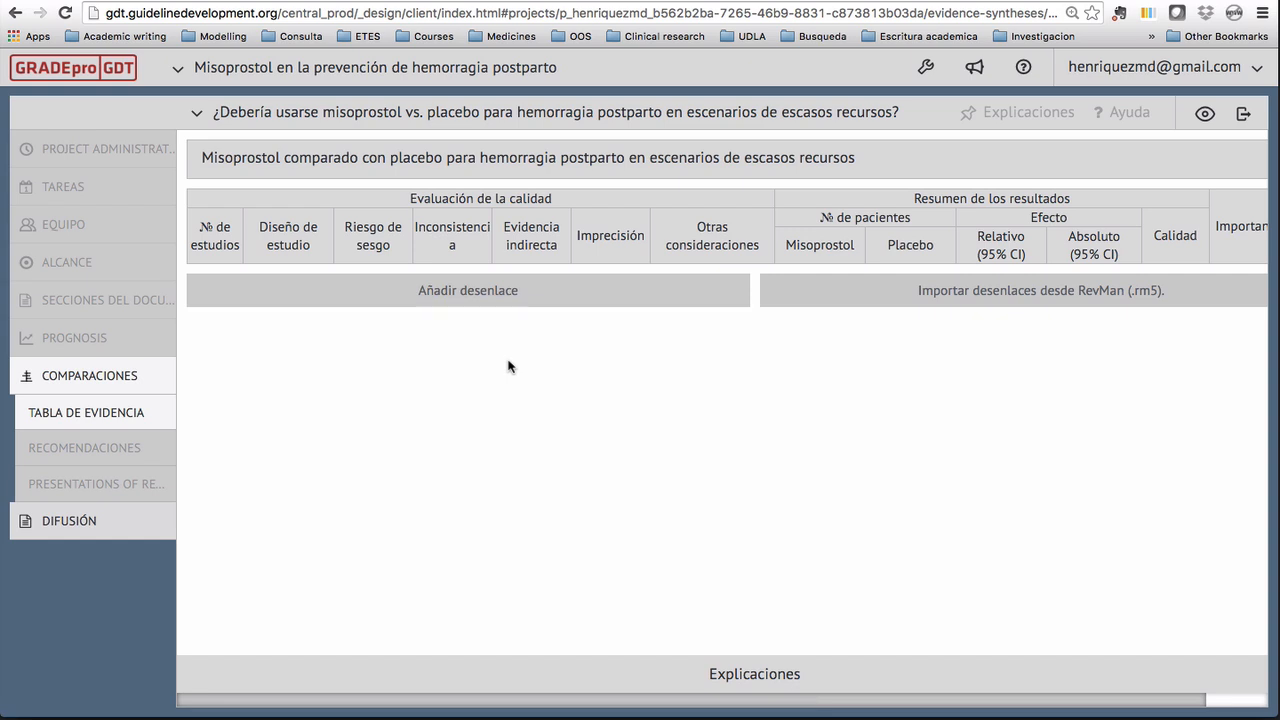
click(474, 304)
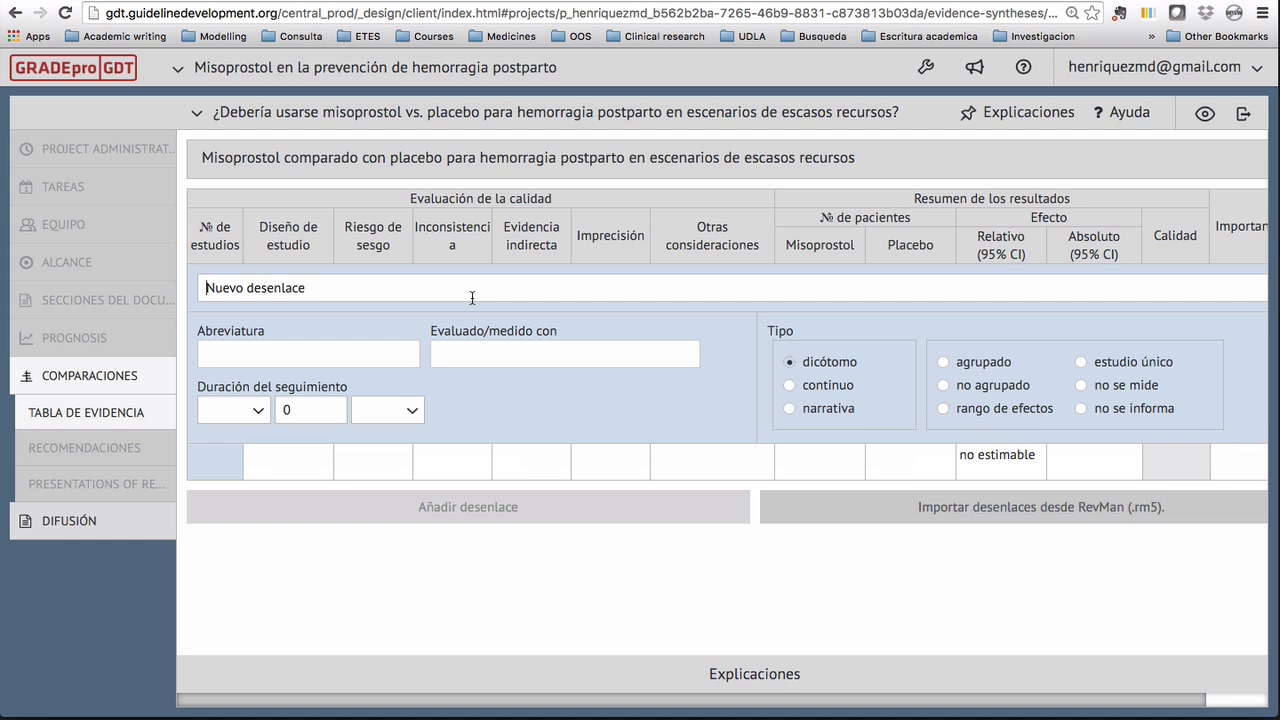
click(420, 289)
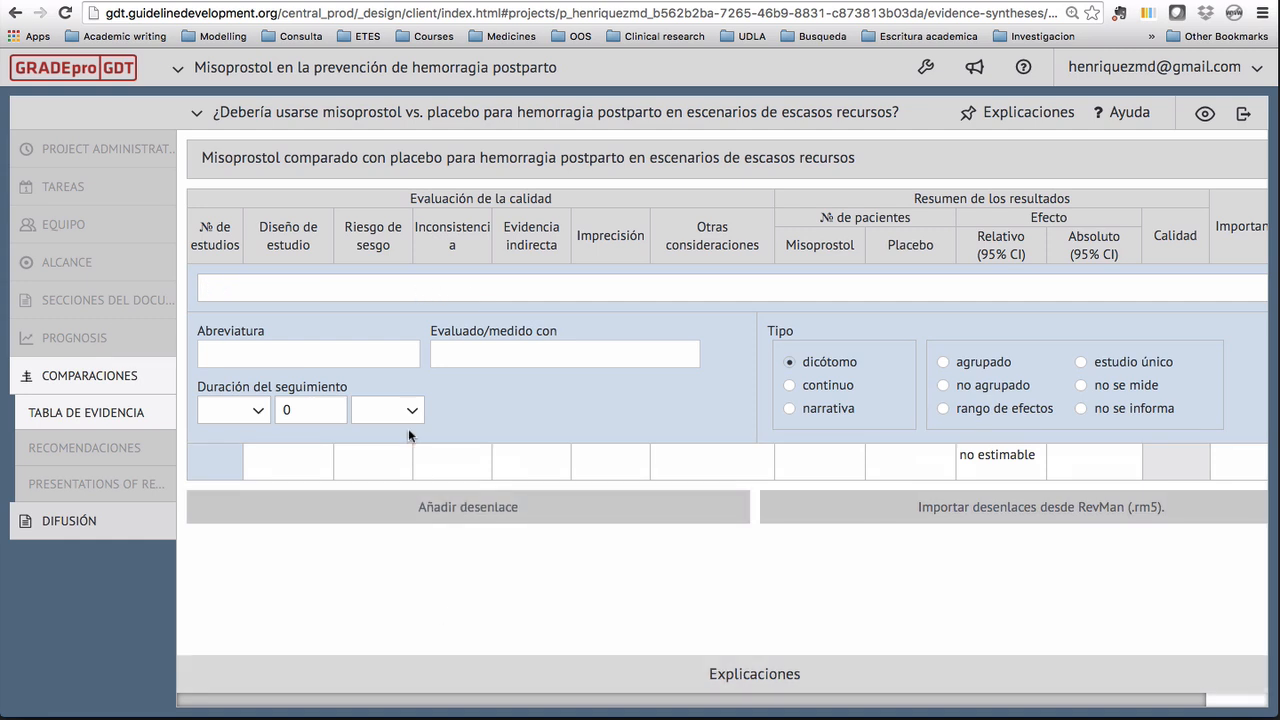
text(Hemorragia postparto aguda)
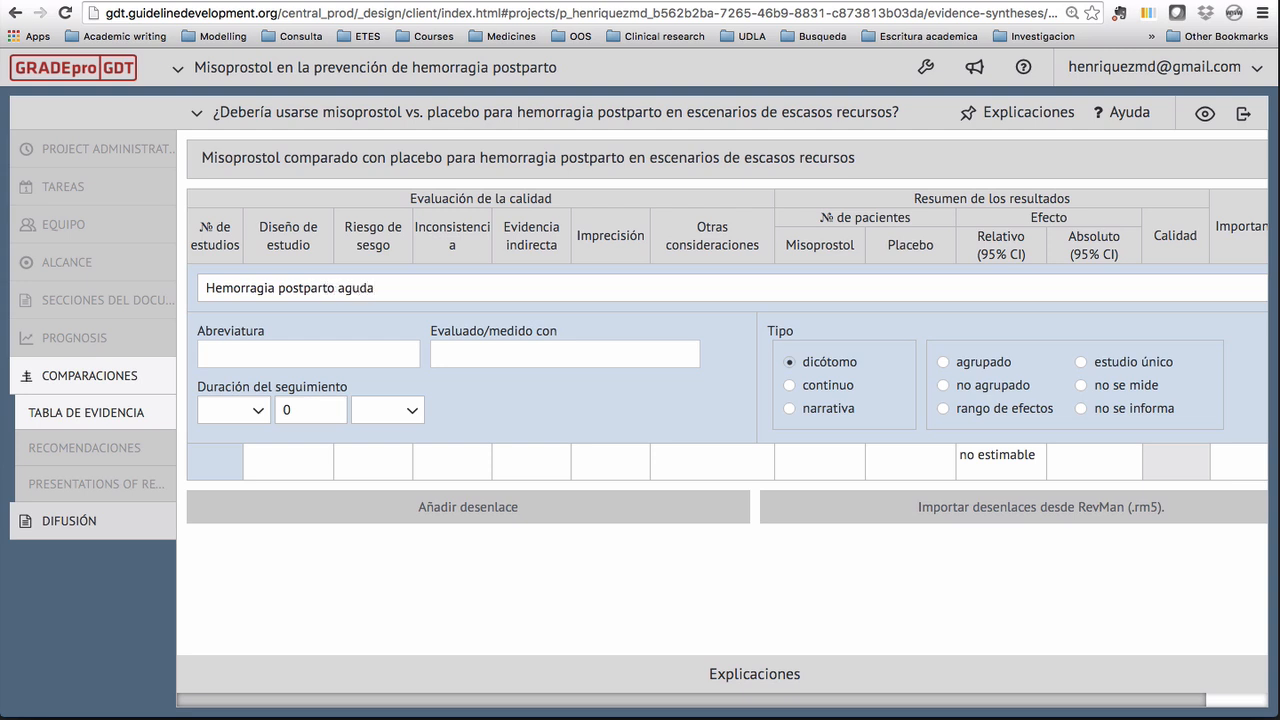
Give the outcome the abbreviation "HPP", the measurement "medición de pérdida sanguínea ≥500ml en 2 horas" and the type estudio único
click(334, 356)
text(HPP)
click(489, 353)
text(medición de pérdid)
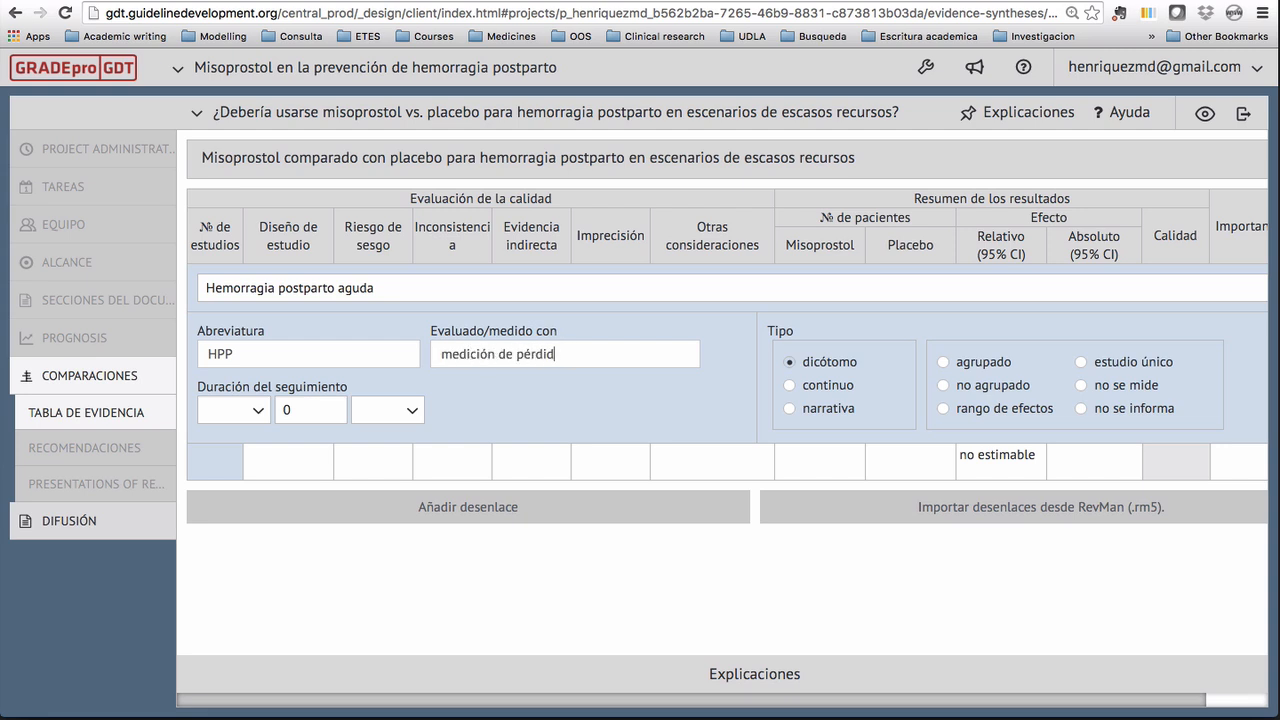
text(a sanguínea ≥500ml en )
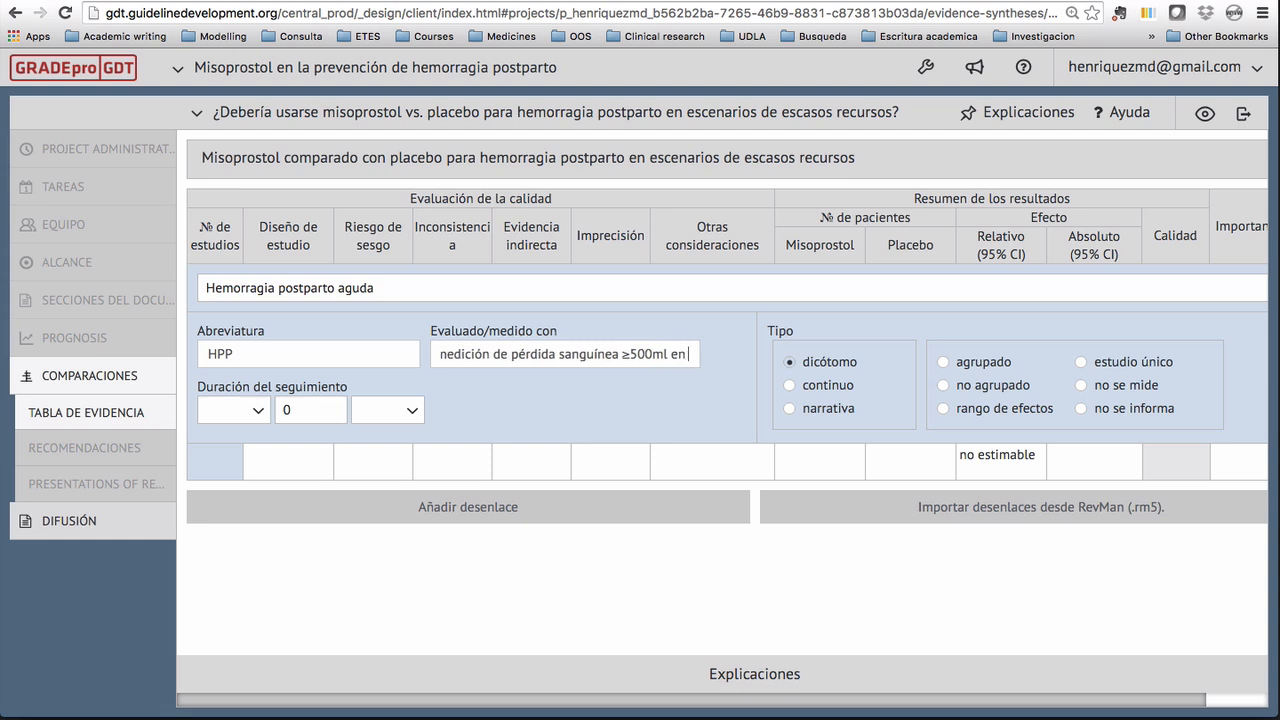
text(2 horas)
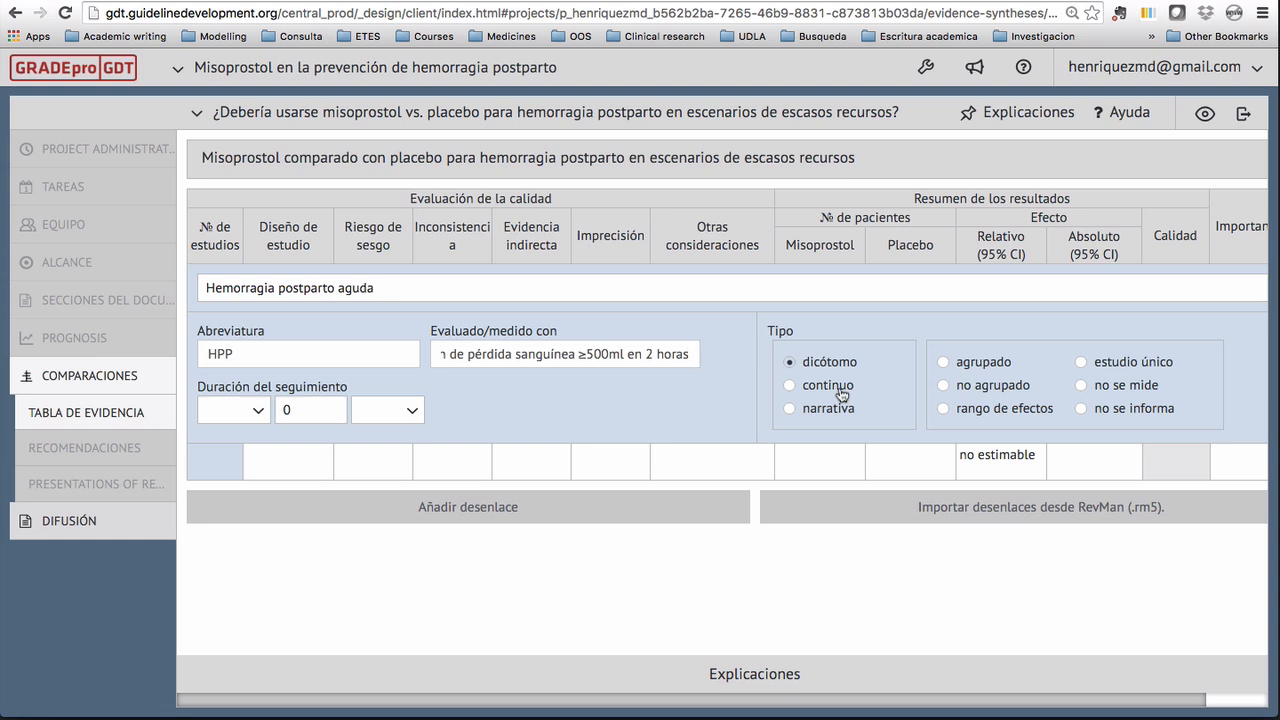
click(1082, 363)
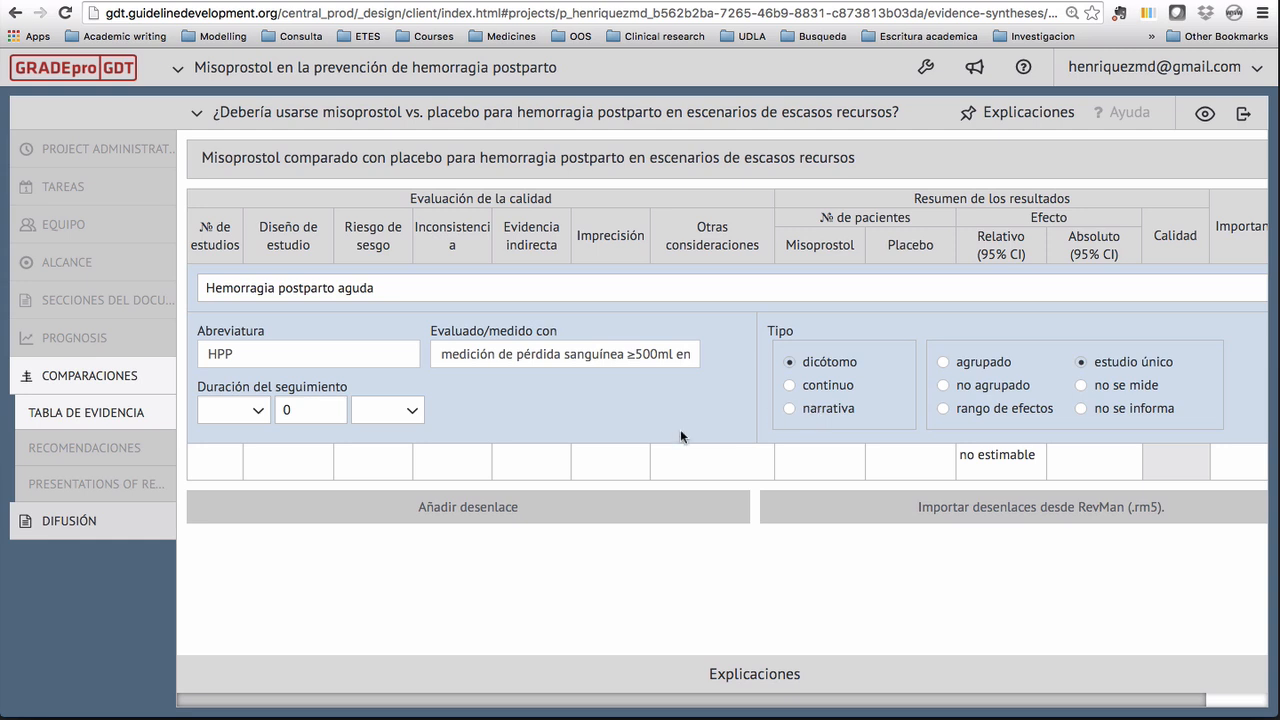
Define the outcome's follow-up duration as a range (rango) starting at 0 with the custom unit "horas"
click(260, 411)
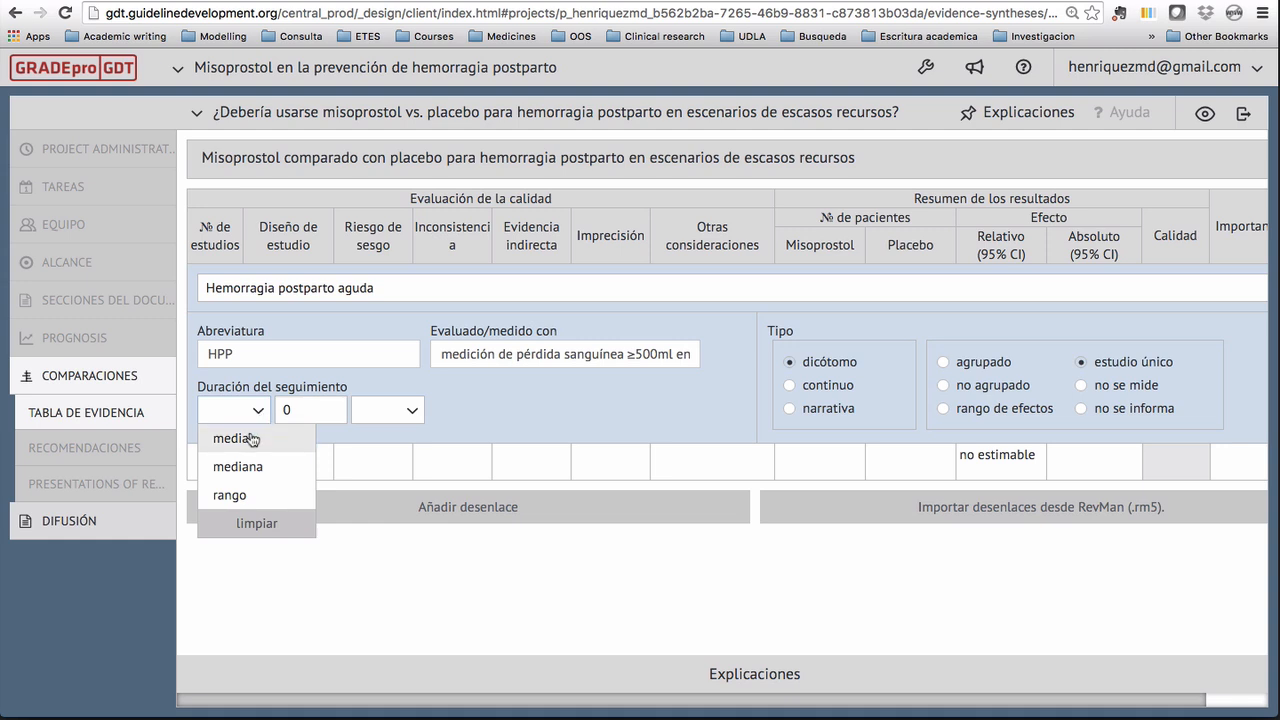
click(232, 495)
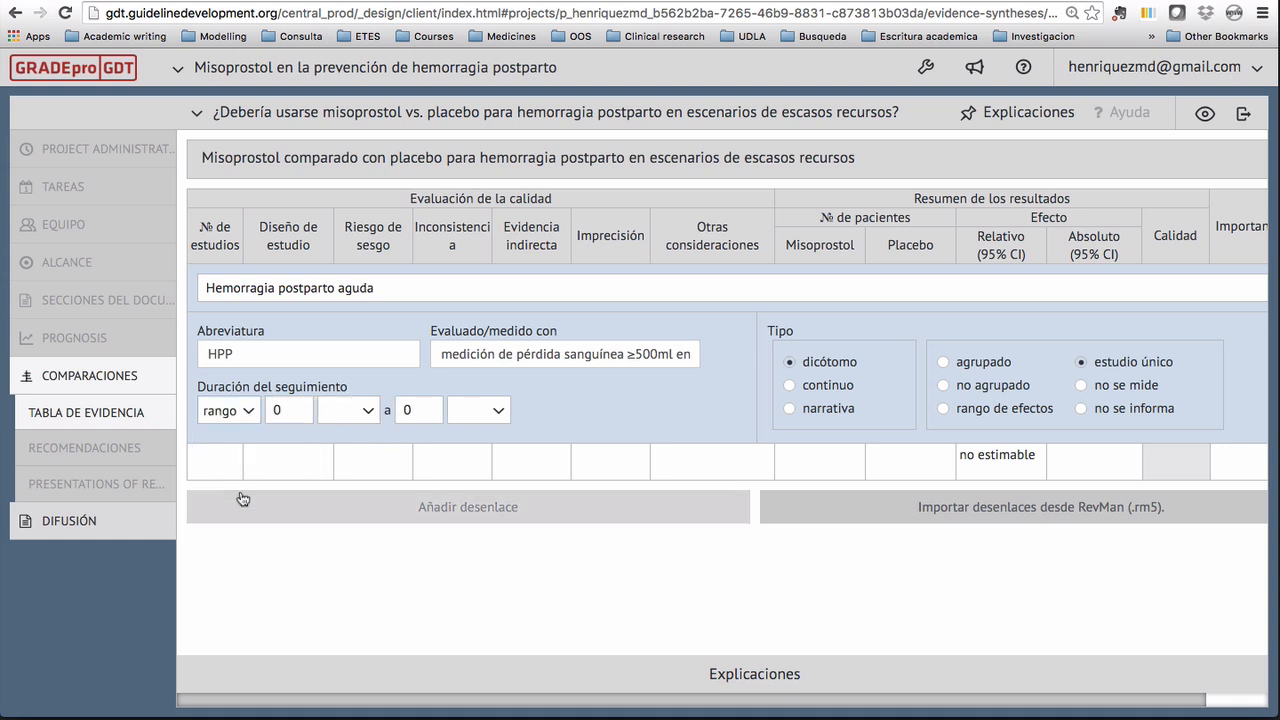
click(370, 412)
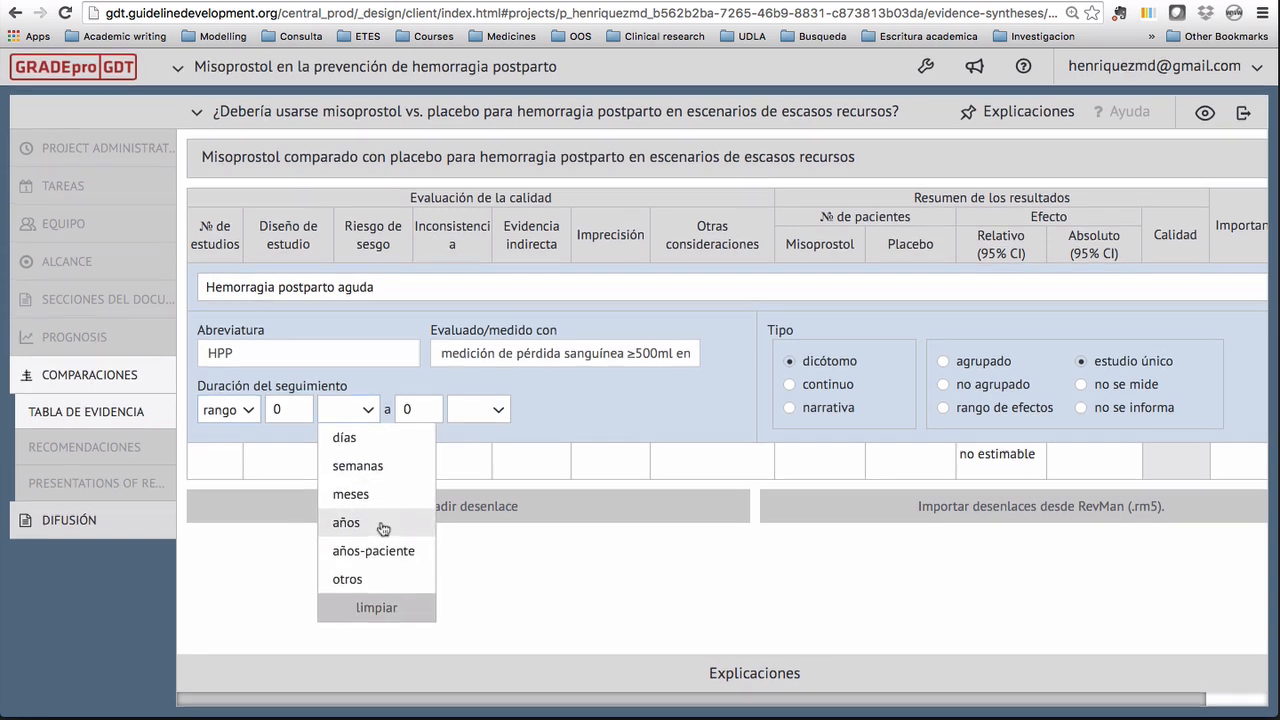
click(347, 581)
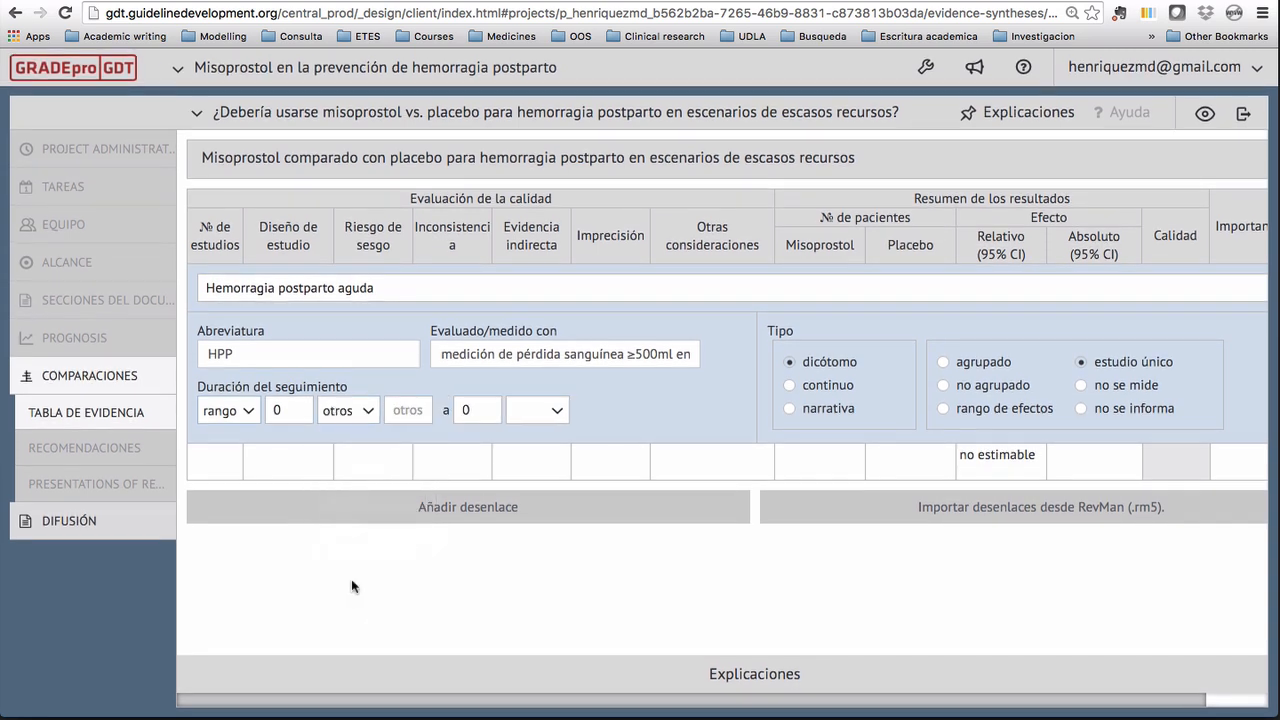
click(406, 411)
text(oras)
Set the upper end of the follow-up range to 2 with the custom unit "horas" and save the outcome
drag(486, 410, 453, 409)
text(2)
click(522, 413)
click(537, 580)
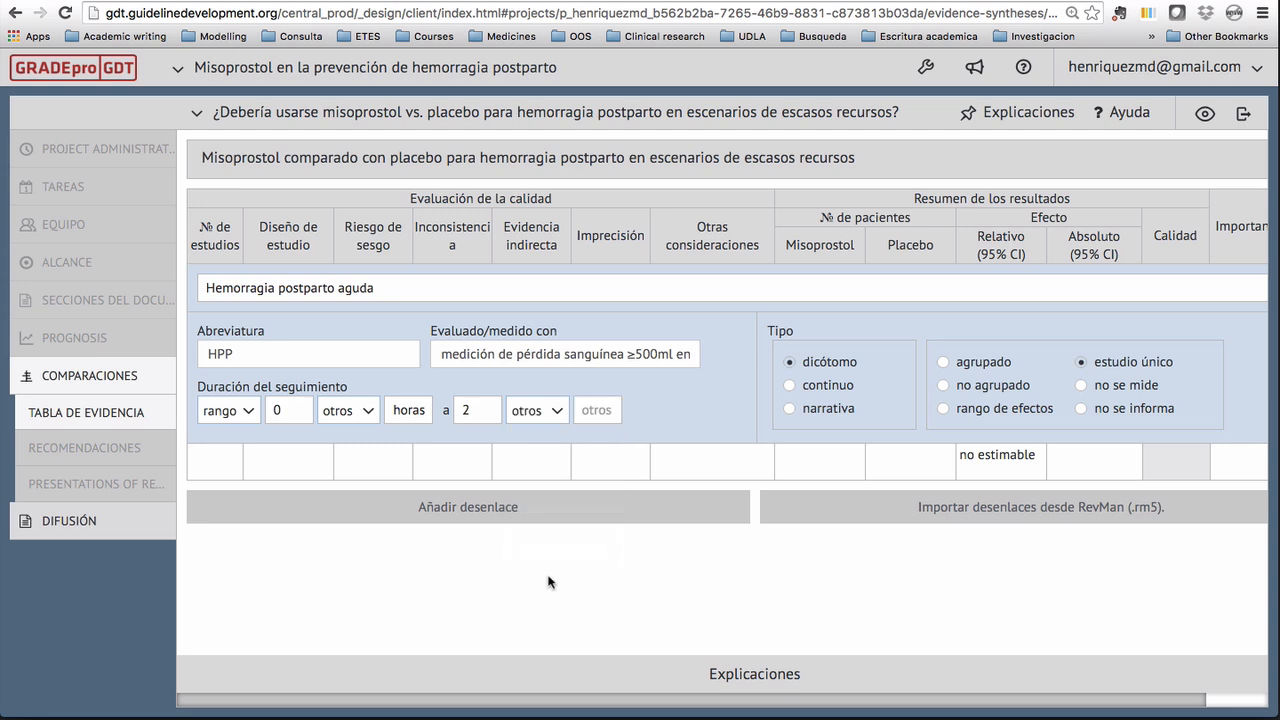
click(595, 410)
text(horas.)
scroll(677, 624, right, 3)
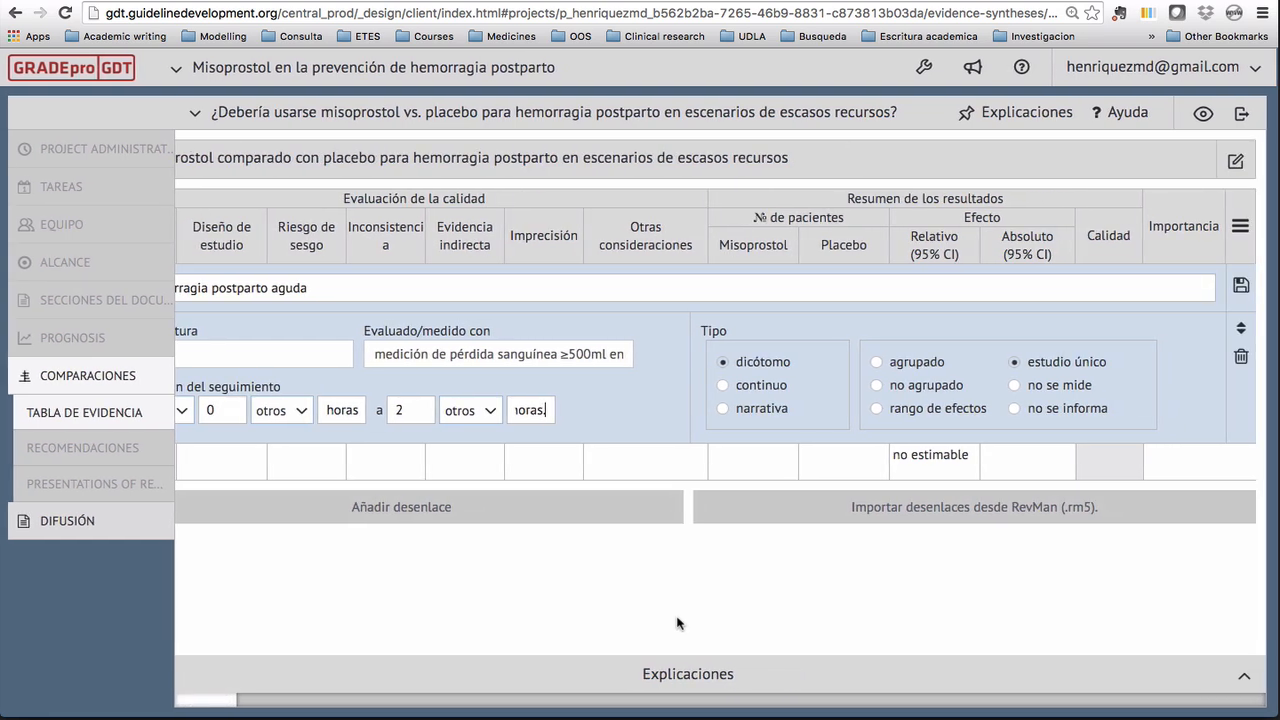
click(1242, 287)
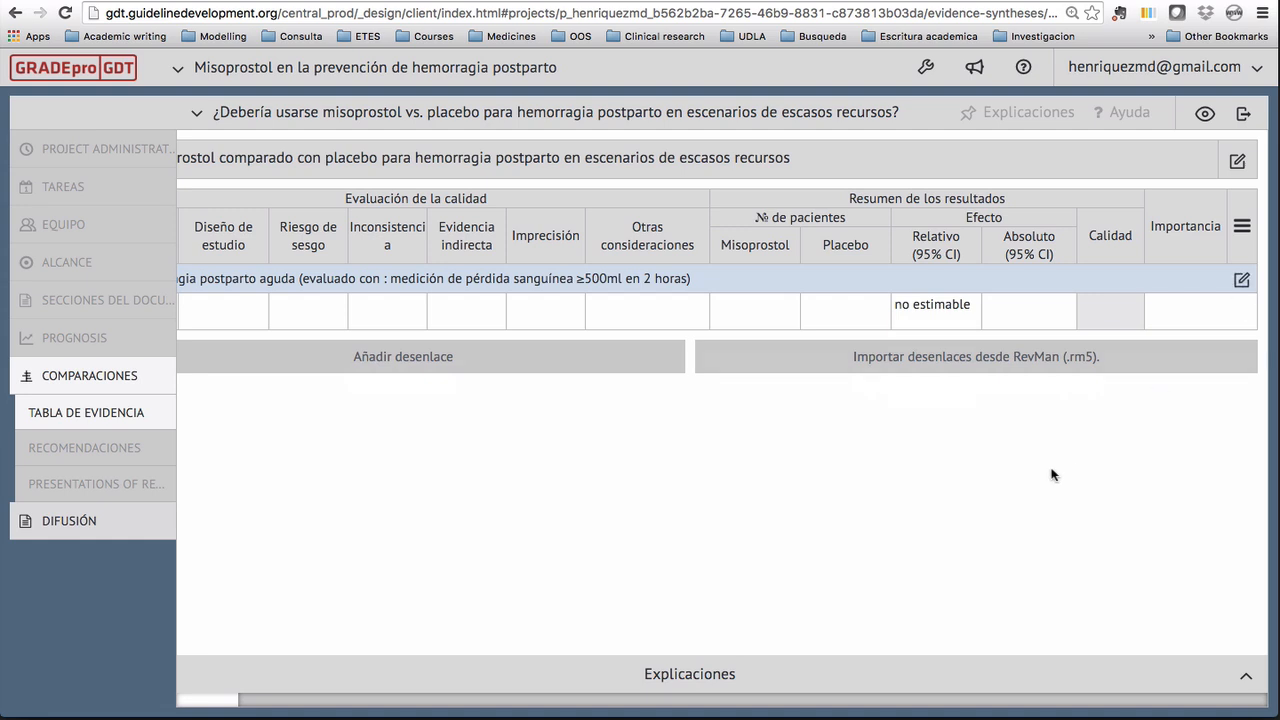
Set the number of studies for the acute postpartum haemorrhage outcome to 1
scroll(1055, 476, left, 3)
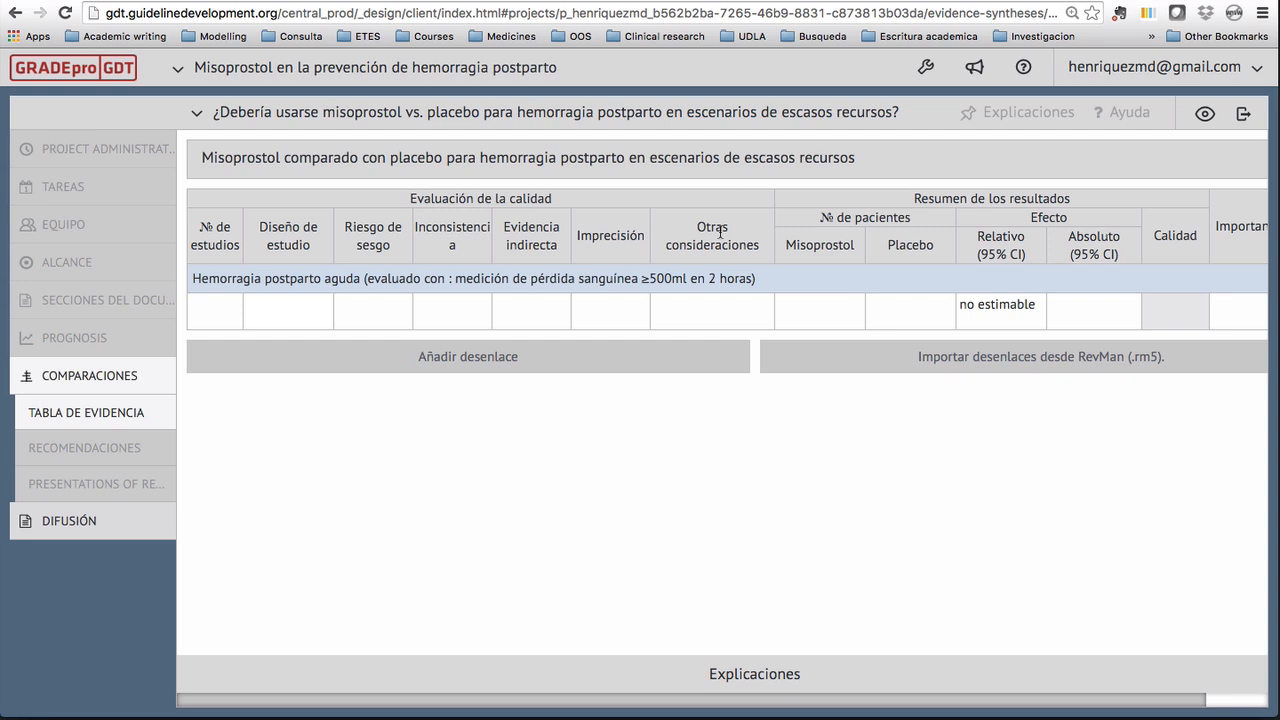
scroll(728, 238, right, 3)
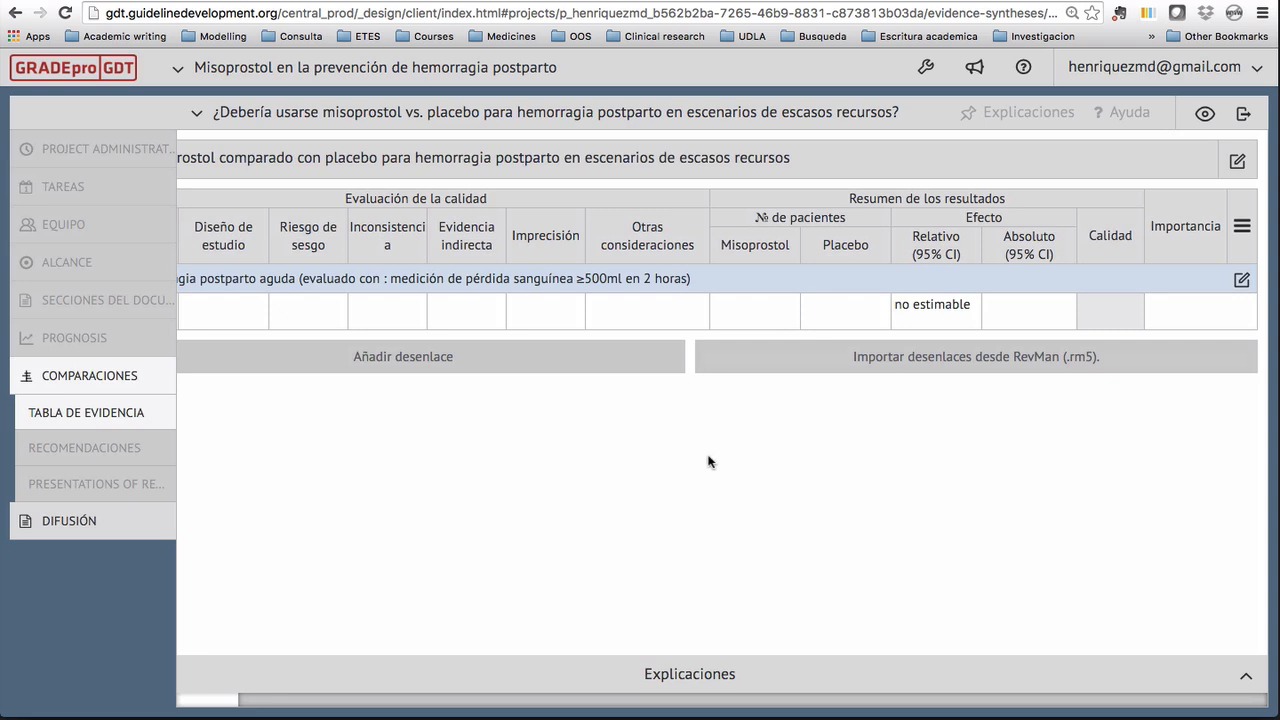
scroll(710, 462, left, 3)
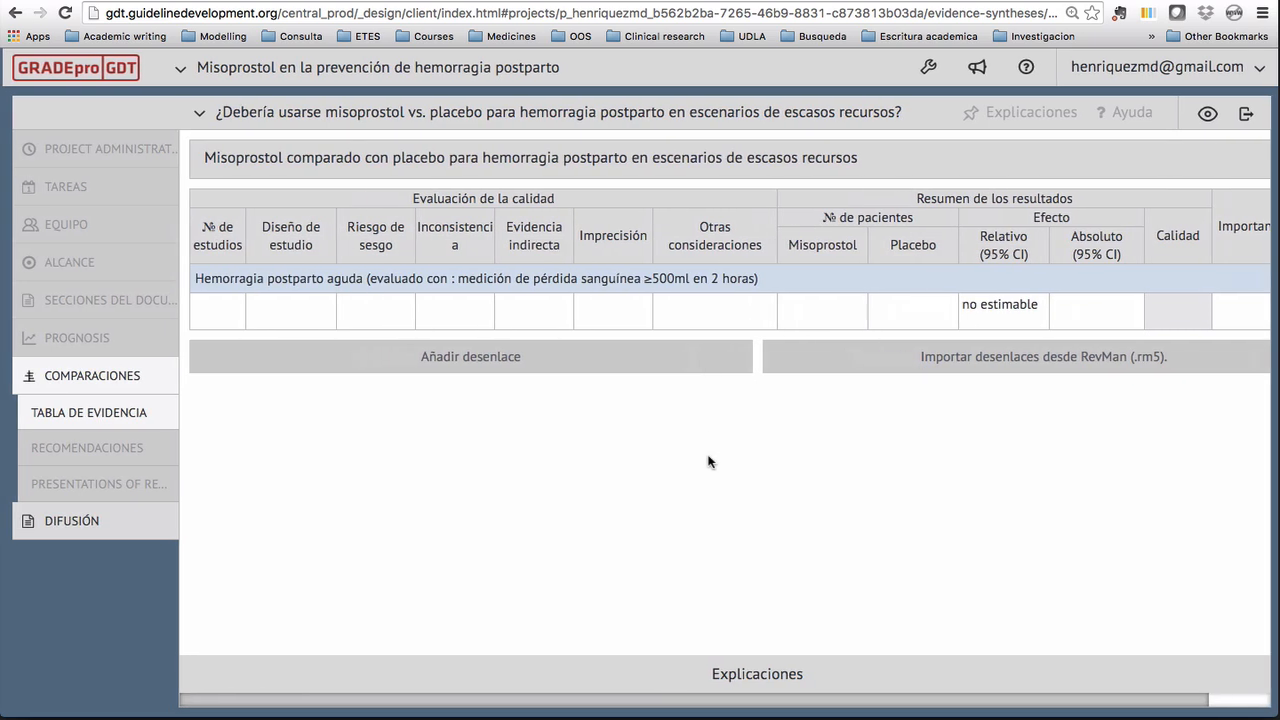
click(212, 320)
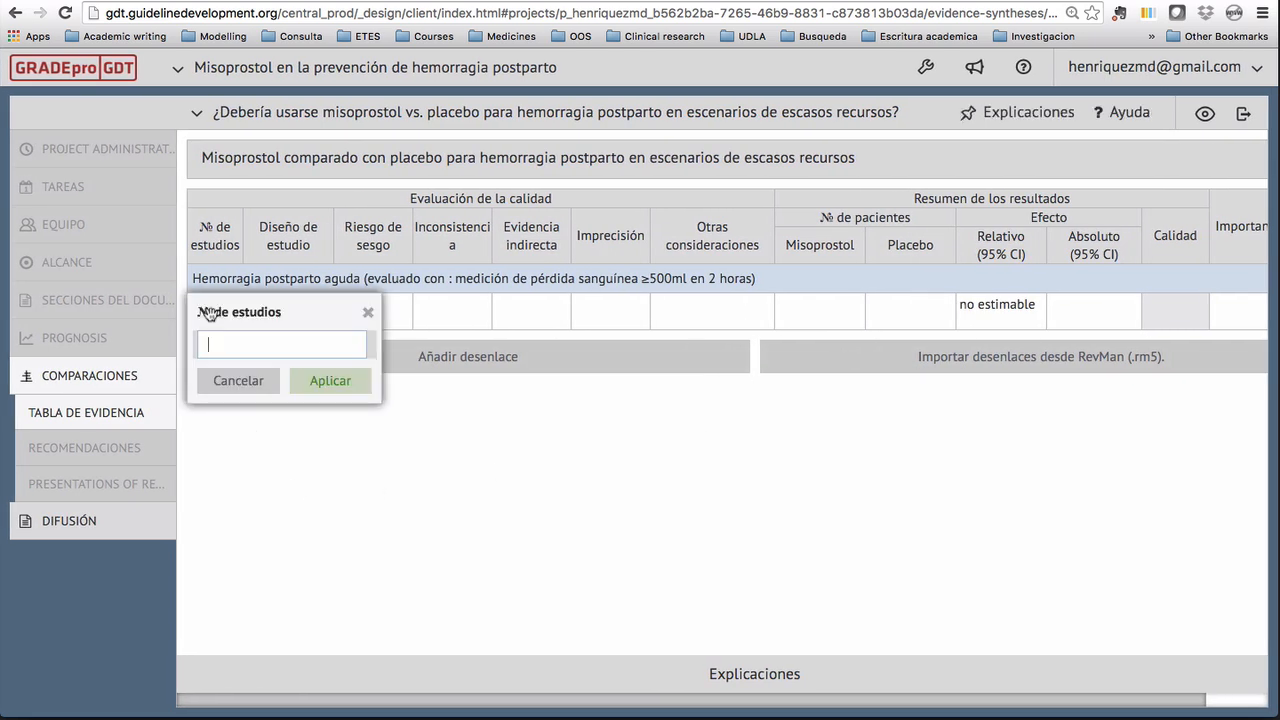
text(1)
click(312, 390)
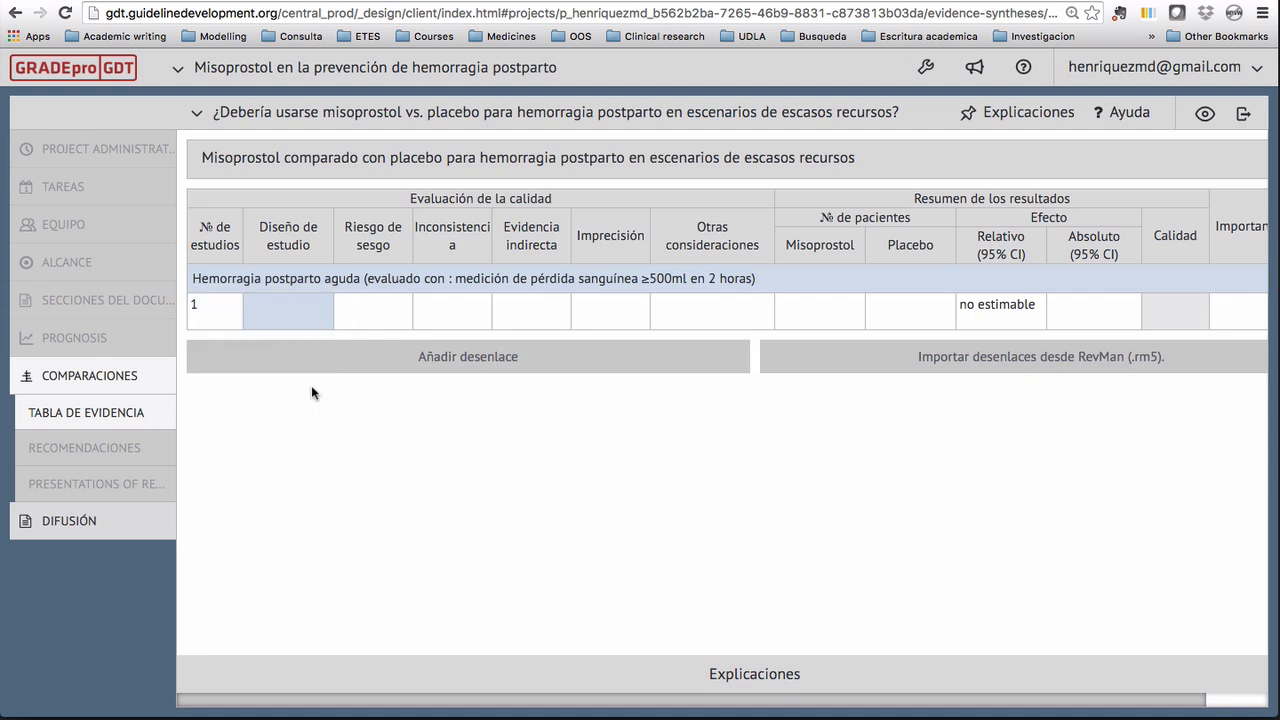
Set the outcome's study design to ensayo aleatorio and rate its risk of bias as no es serio
click(296, 316)
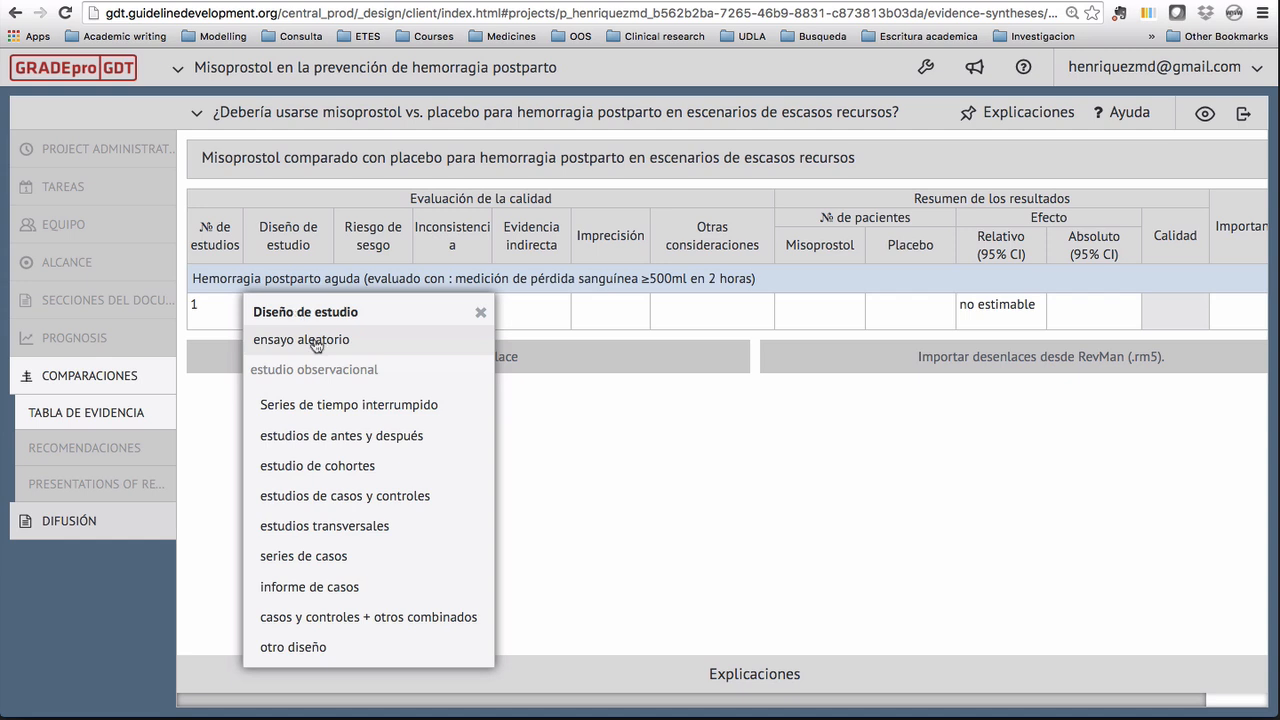
click(303, 340)
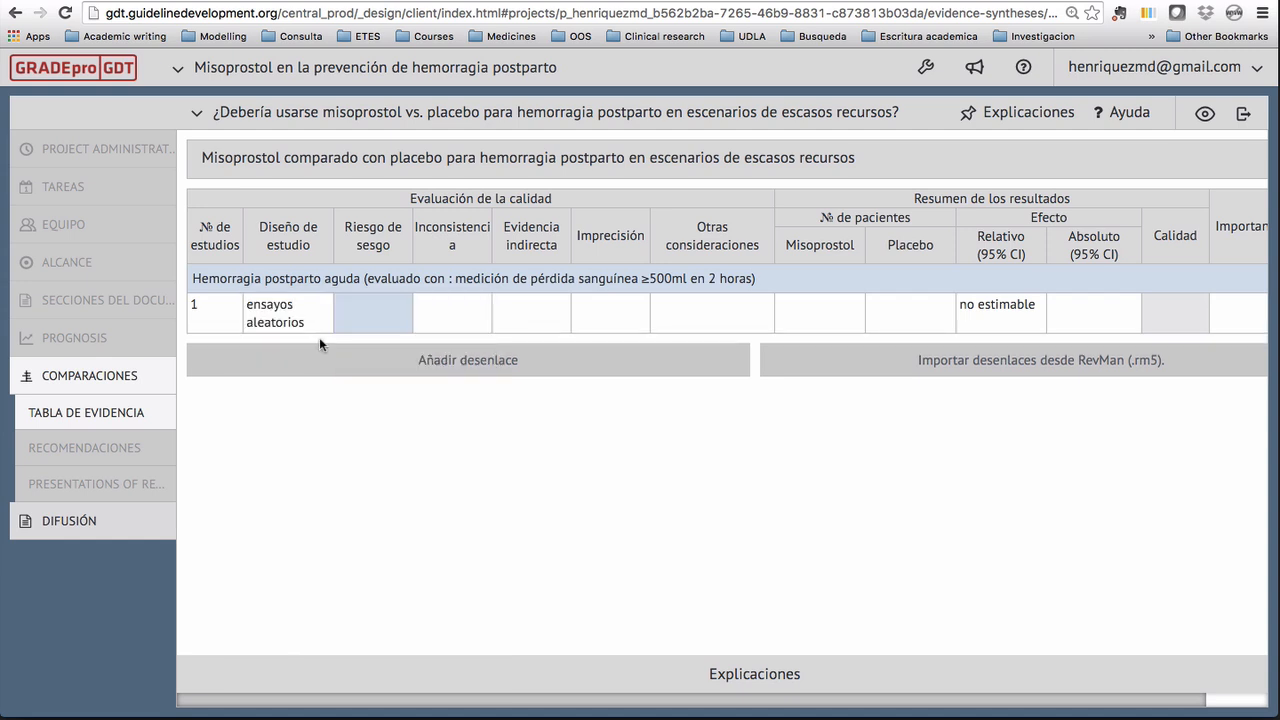
click(363, 313)
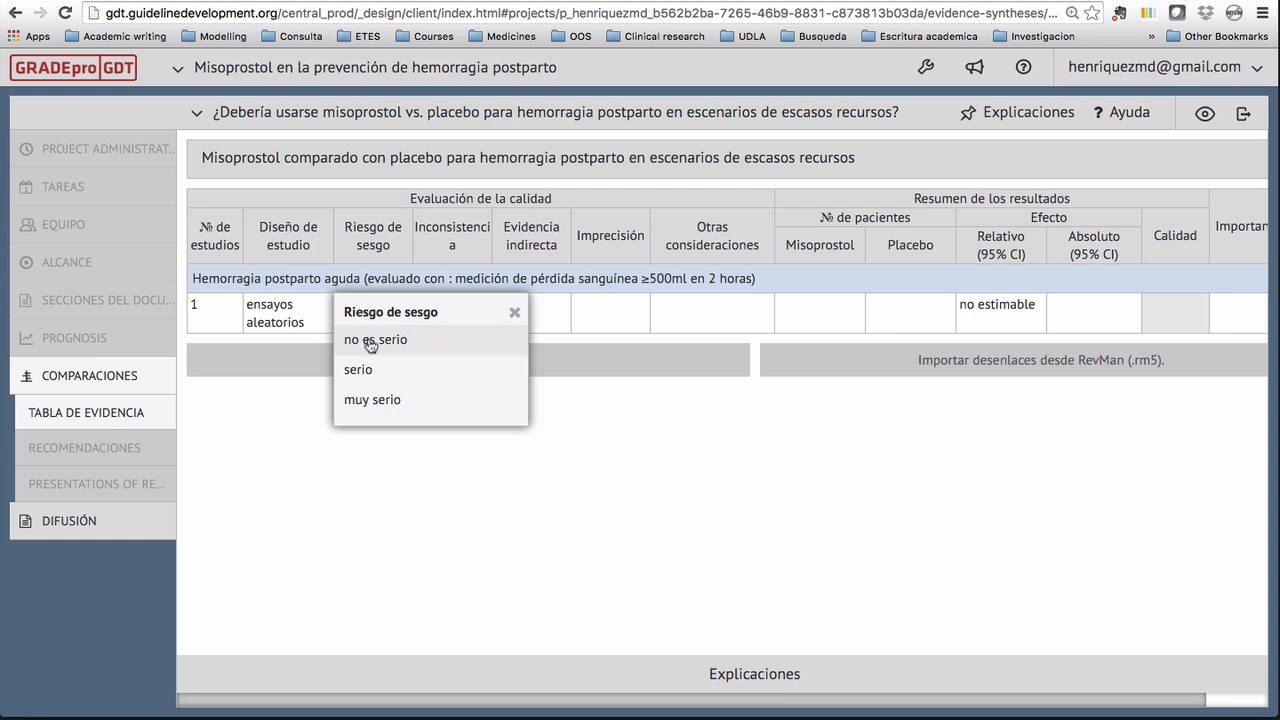
click(370, 342)
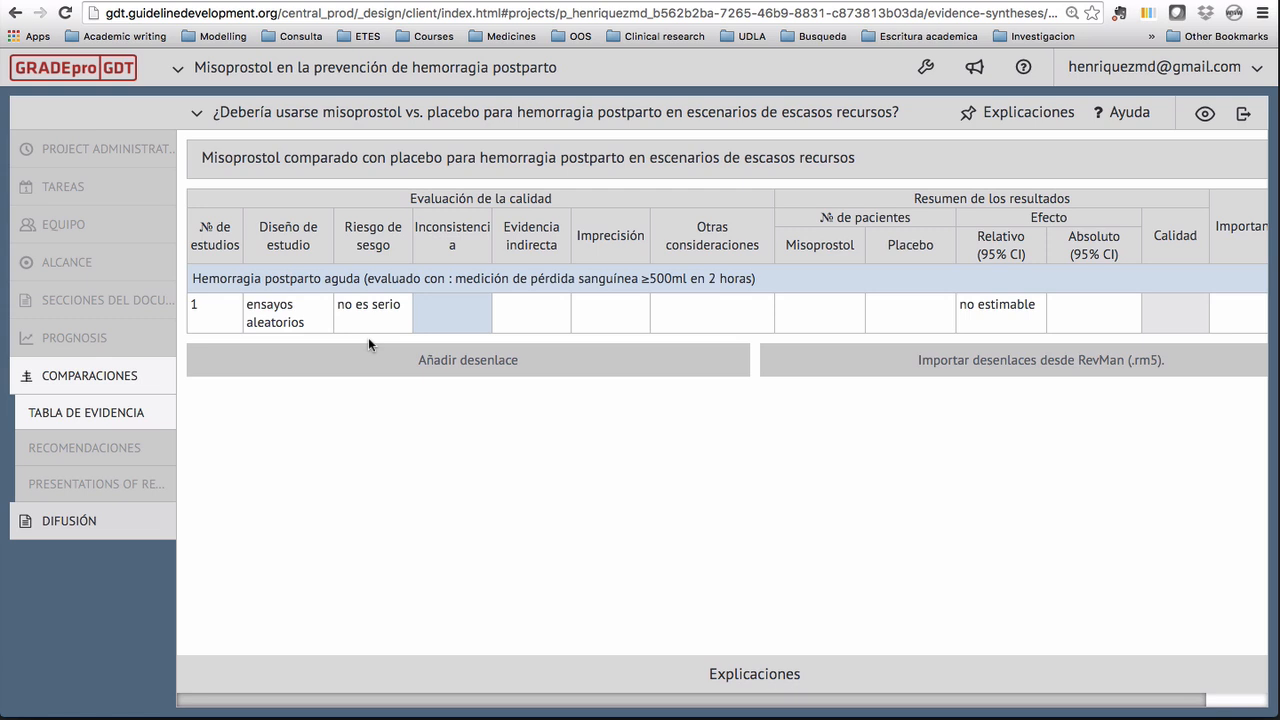
Rate the outcome's inconsistency as no es serio and attach the new explanation "No valorable." to that rating
click(440, 313)
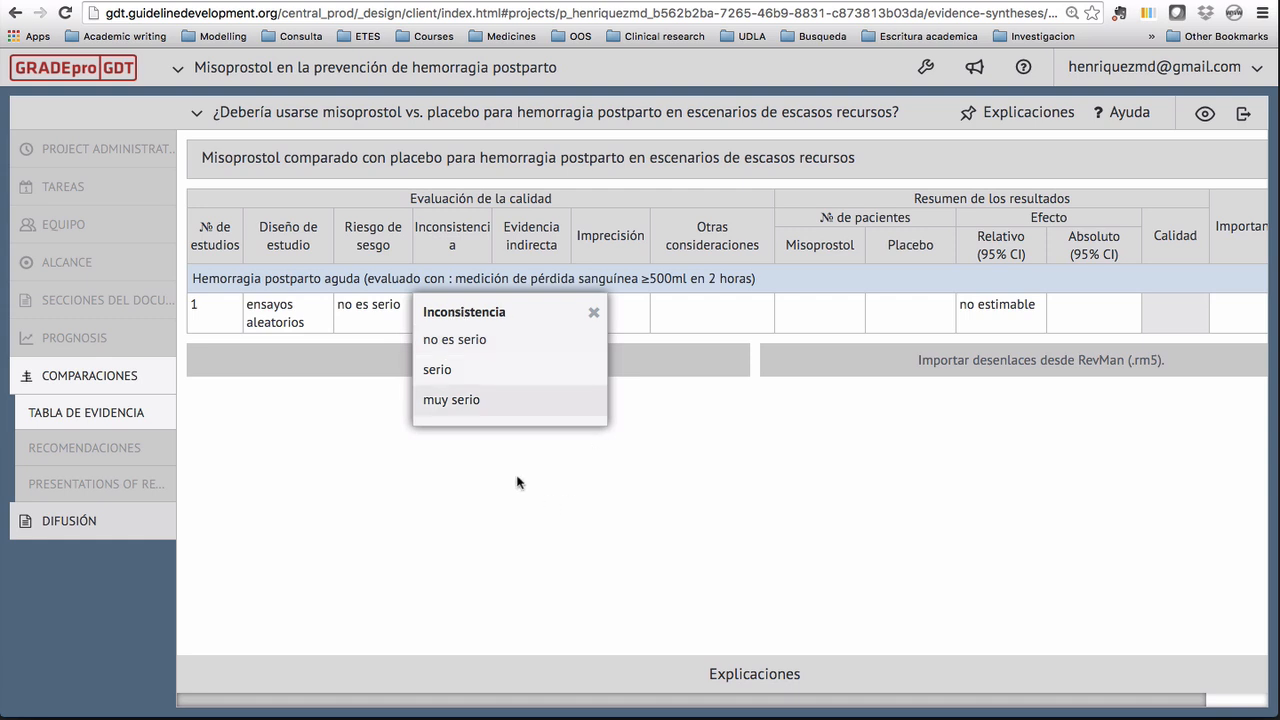
click(467, 342)
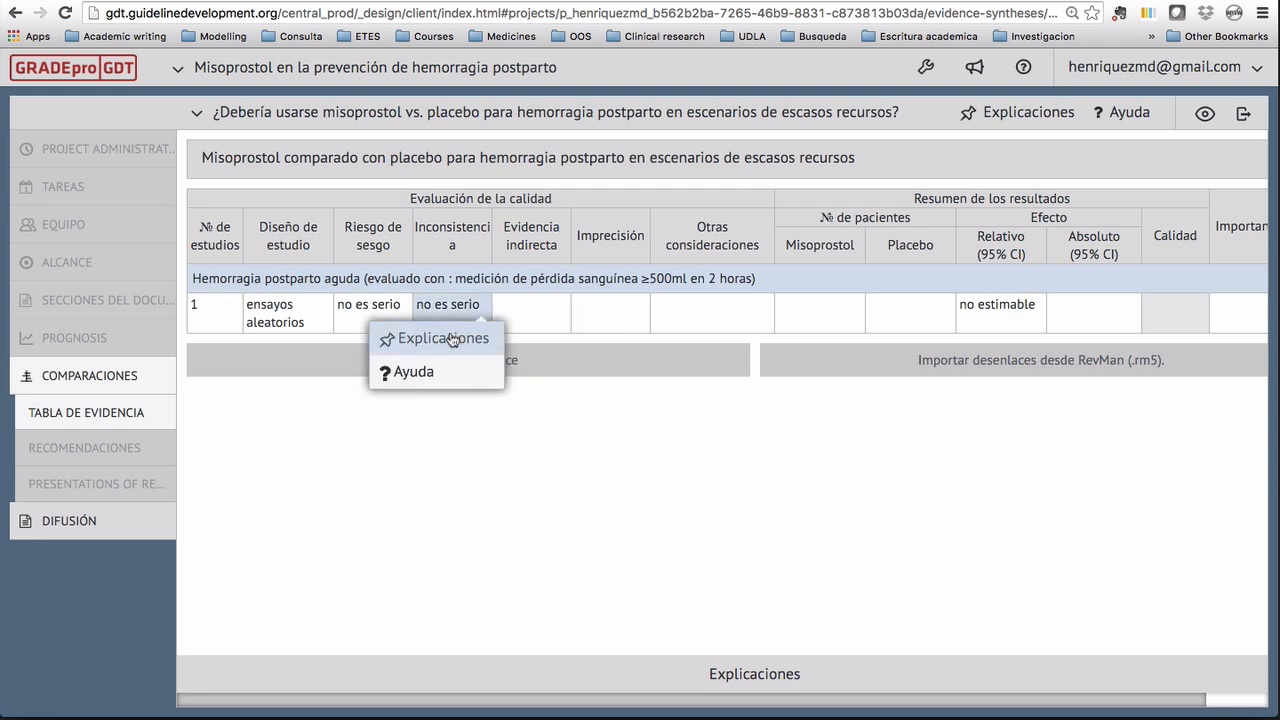
click(447, 338)
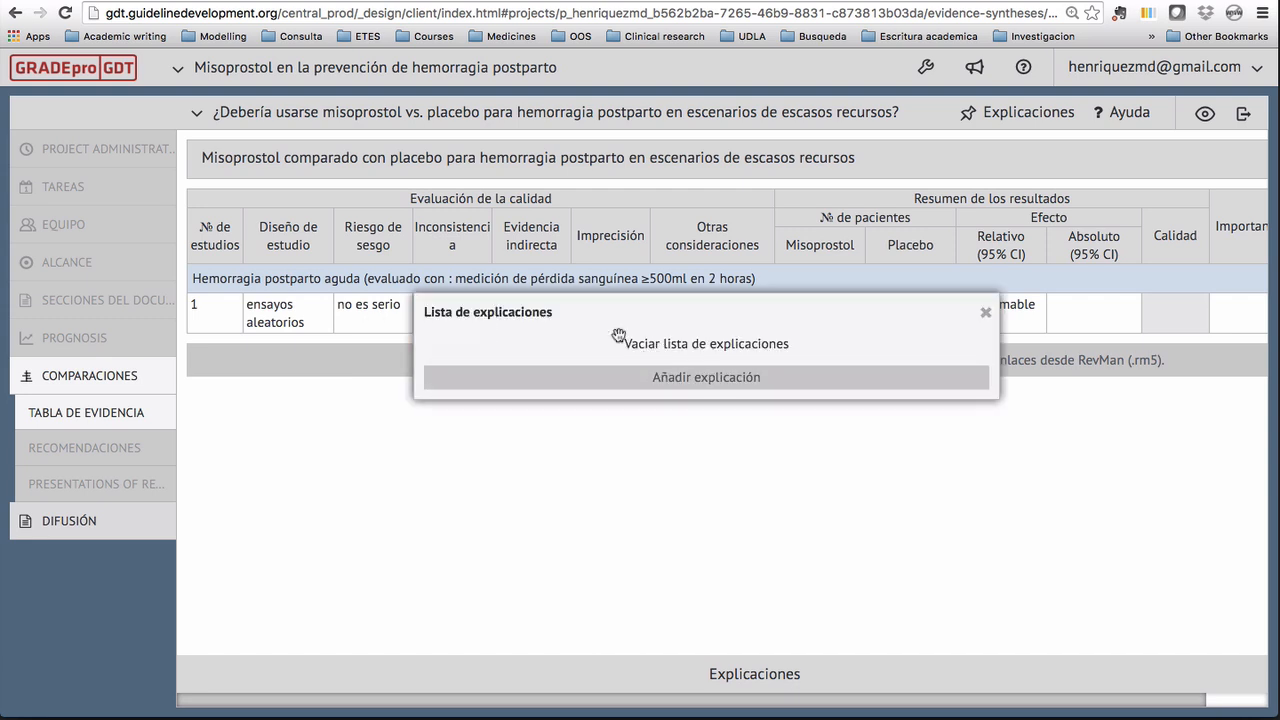
click(668, 382)
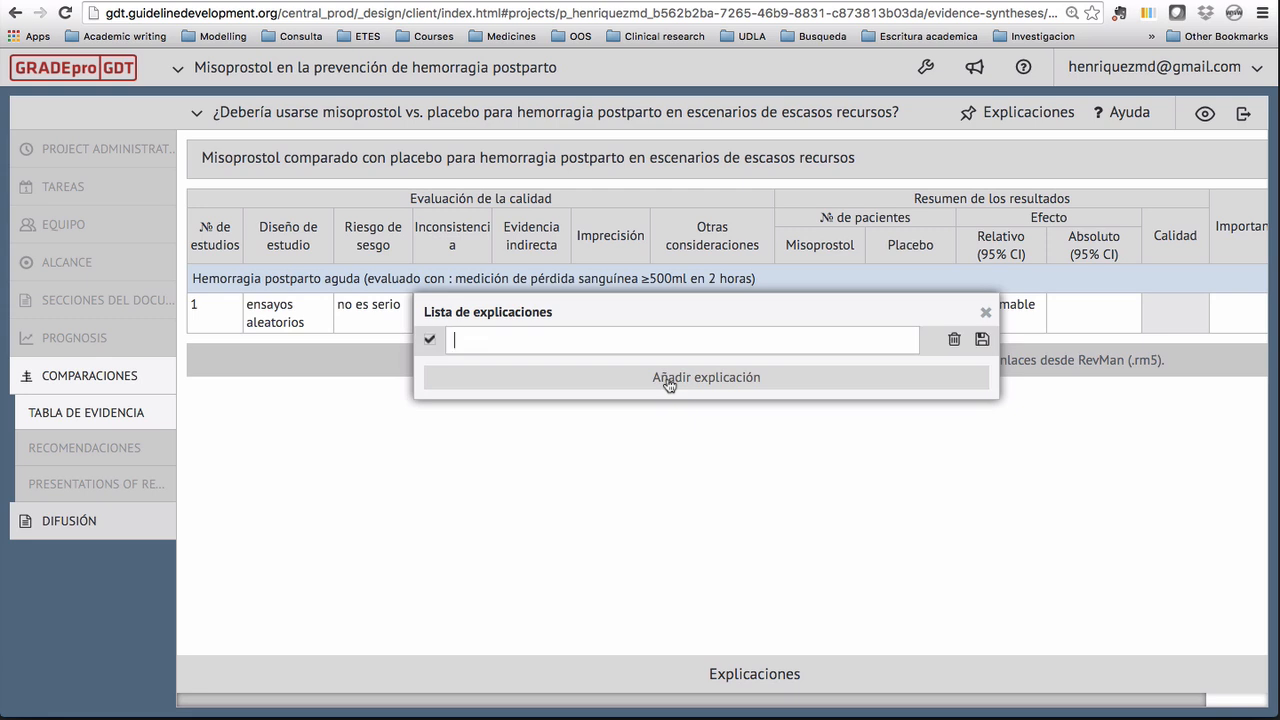
text(No valorable .)
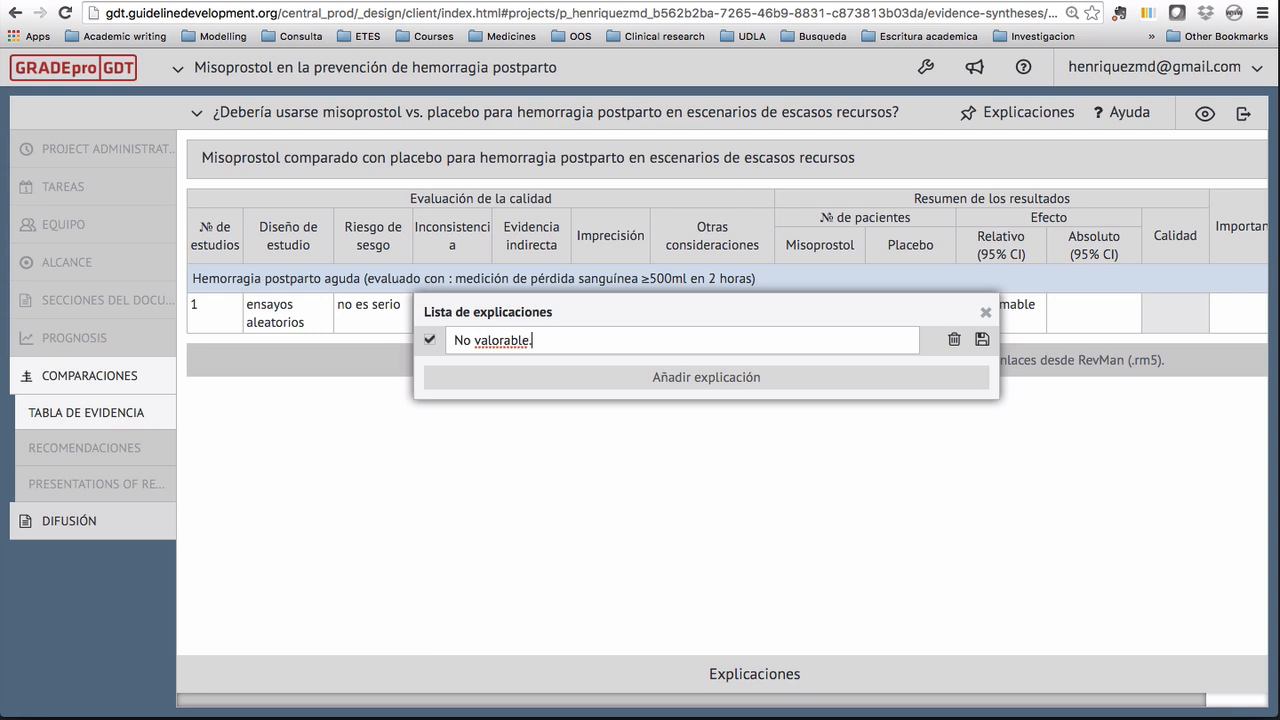
click(982, 340)
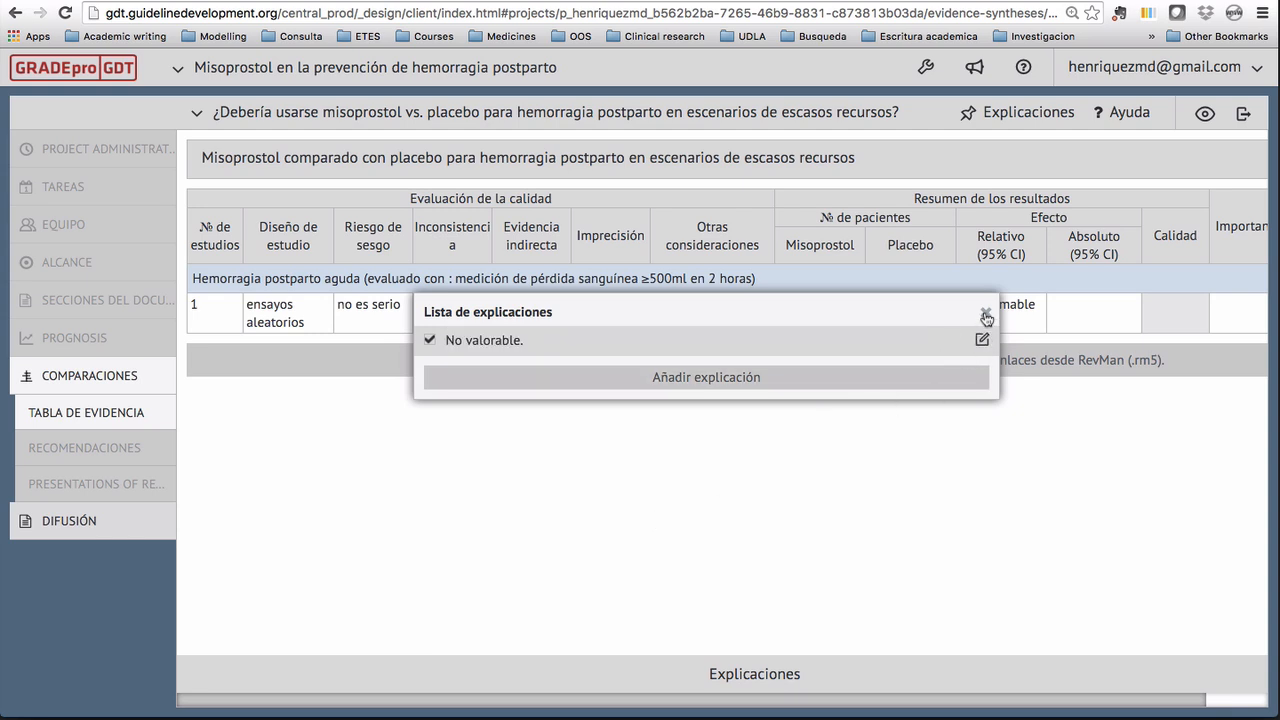
click(985, 312)
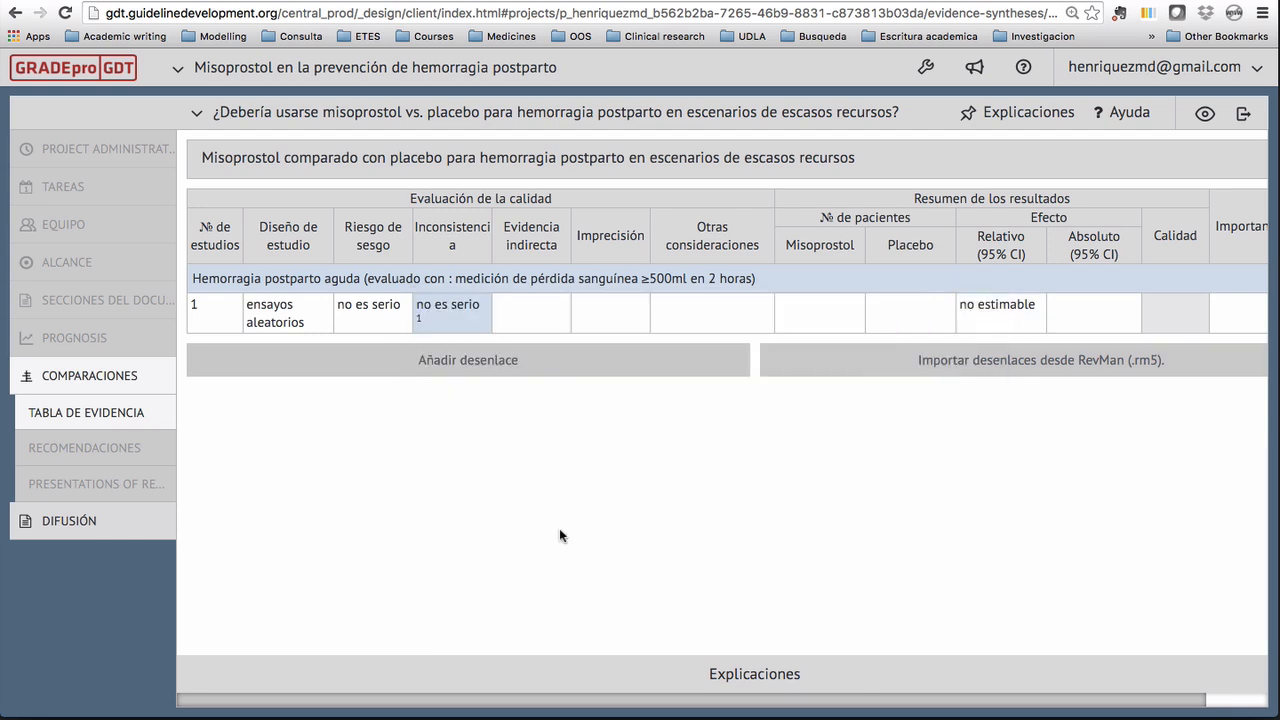
Rate both the indirect evidence and the imprecision of the outcome as no es serio
click(543, 320)
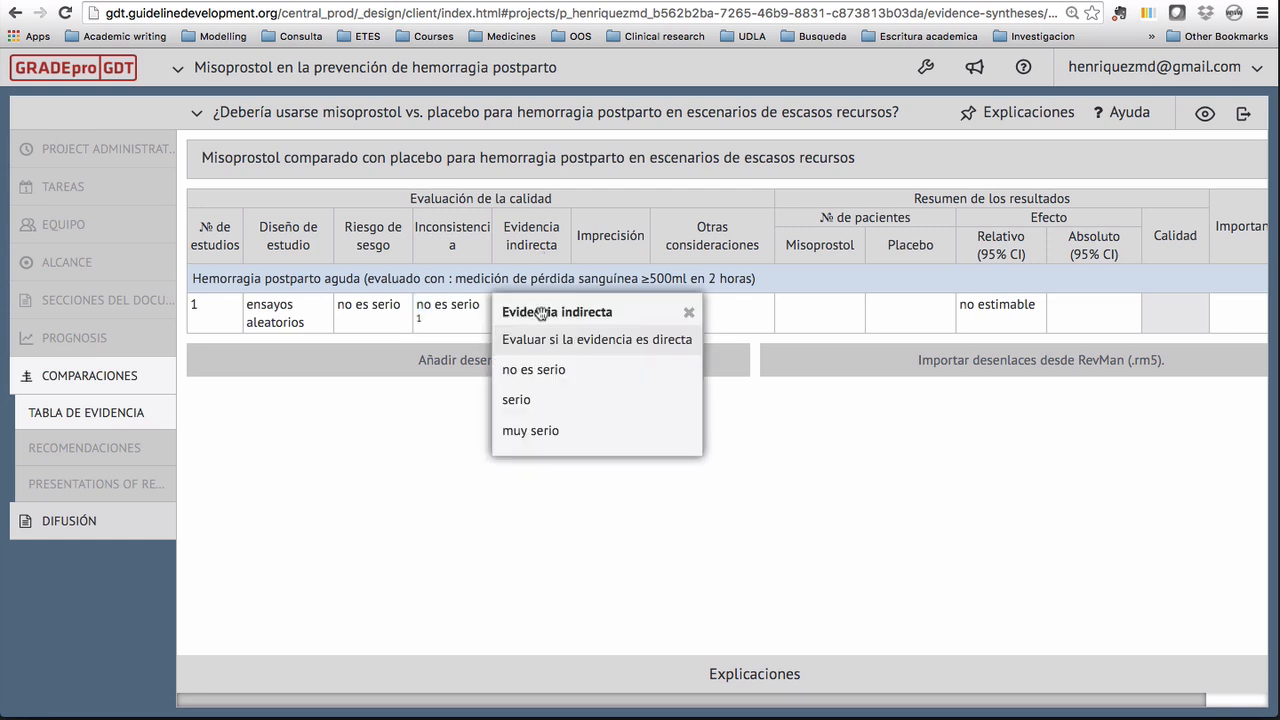
click(557, 372)
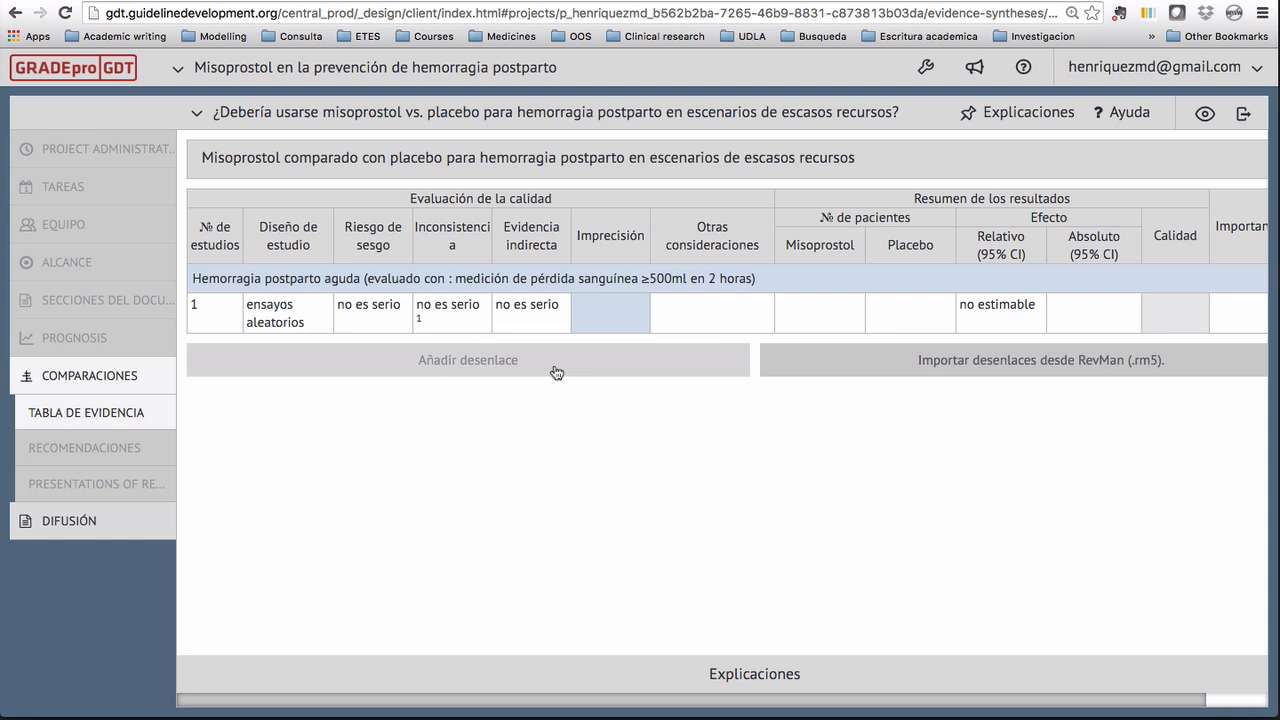
click(621, 305)
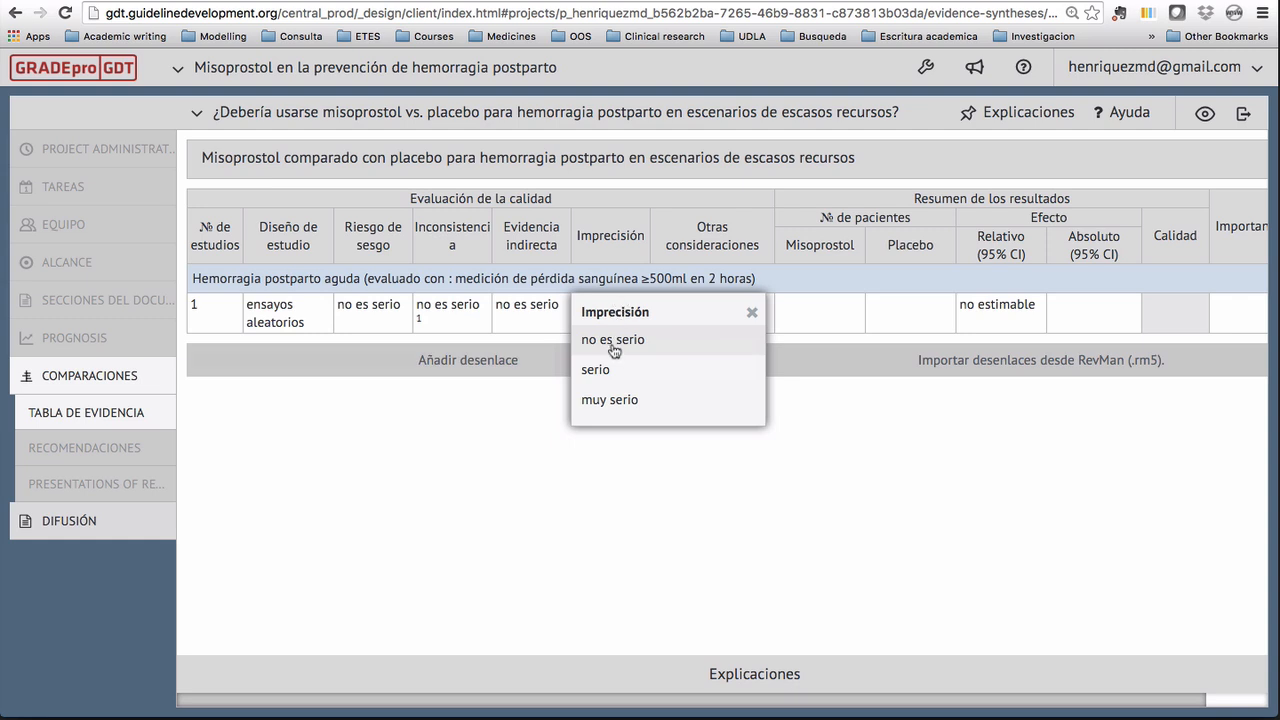
click(614, 346)
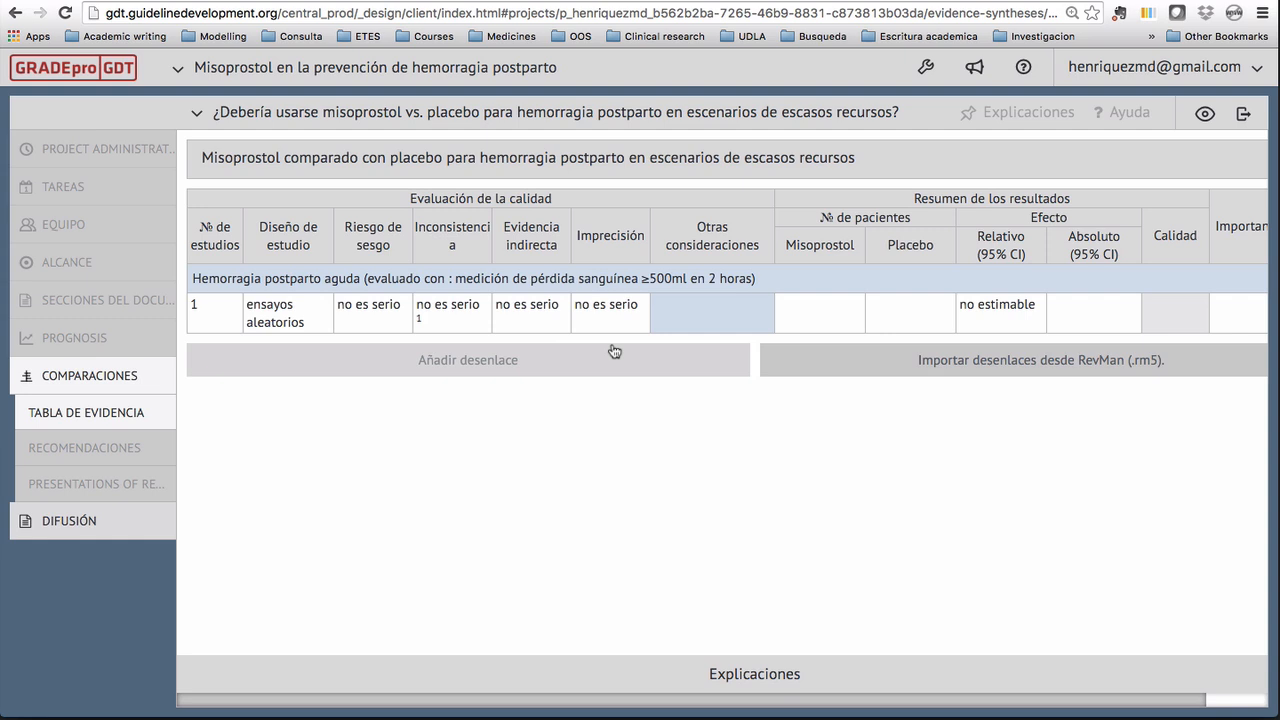
In the other considerations, set publication bias to no detectado, keep large effect at no, and apply
click(690, 312)
click(961, 344)
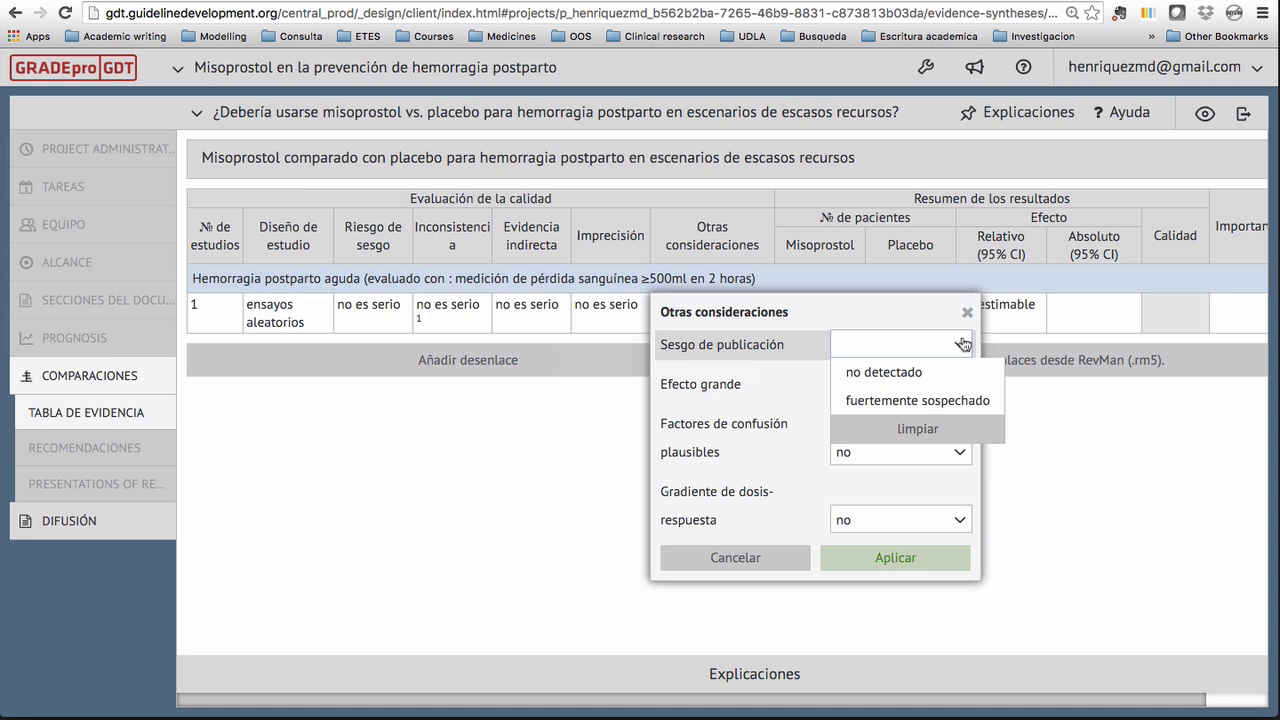
click(896, 373)
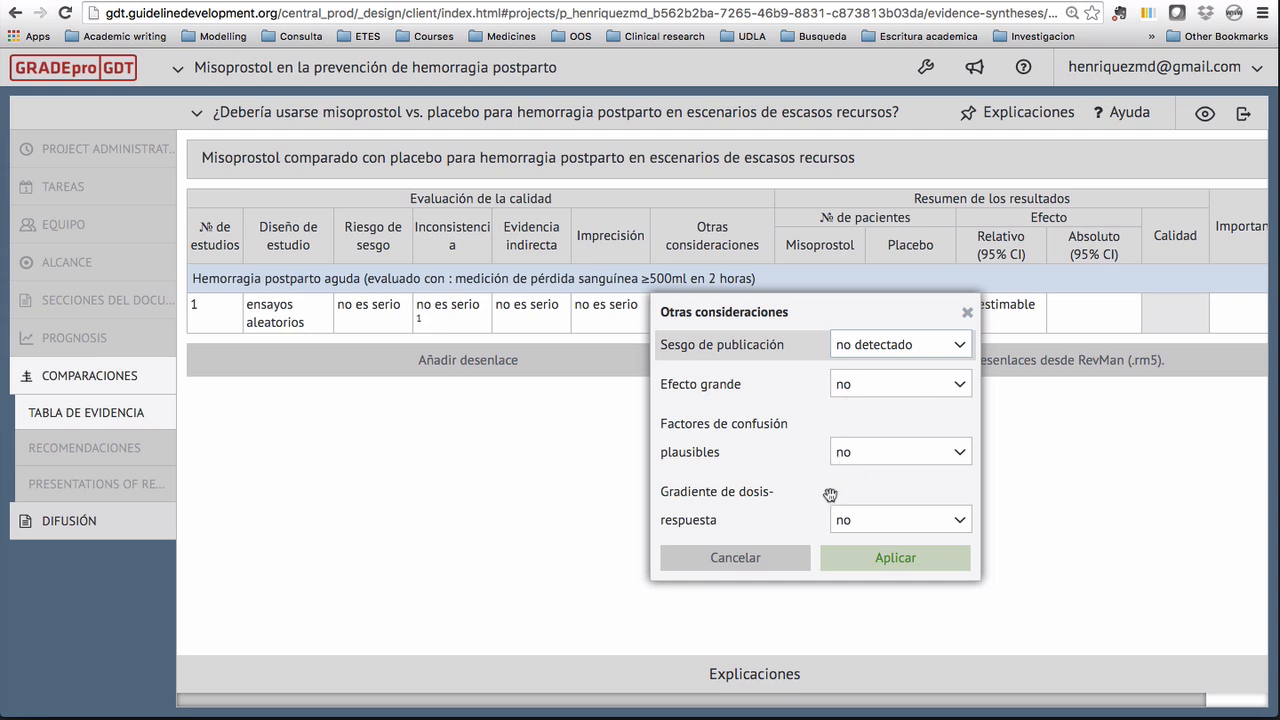
click(961, 396)
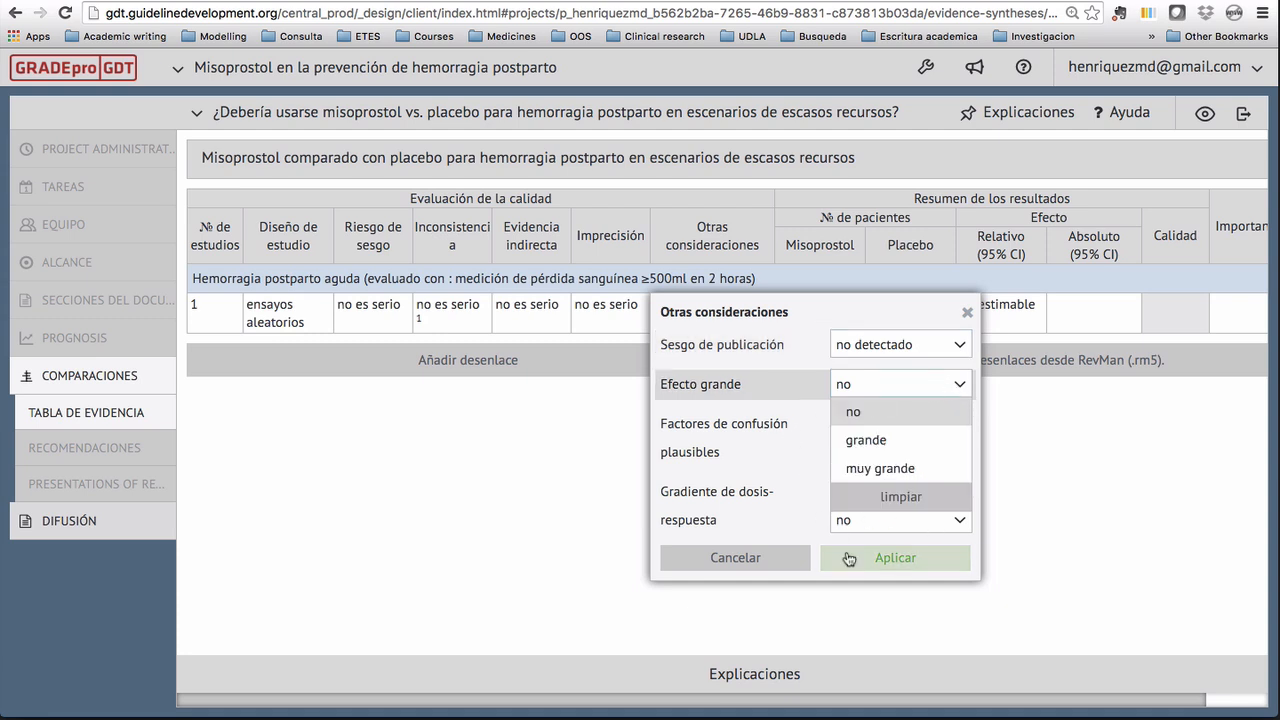
click(877, 560)
click(877, 560)
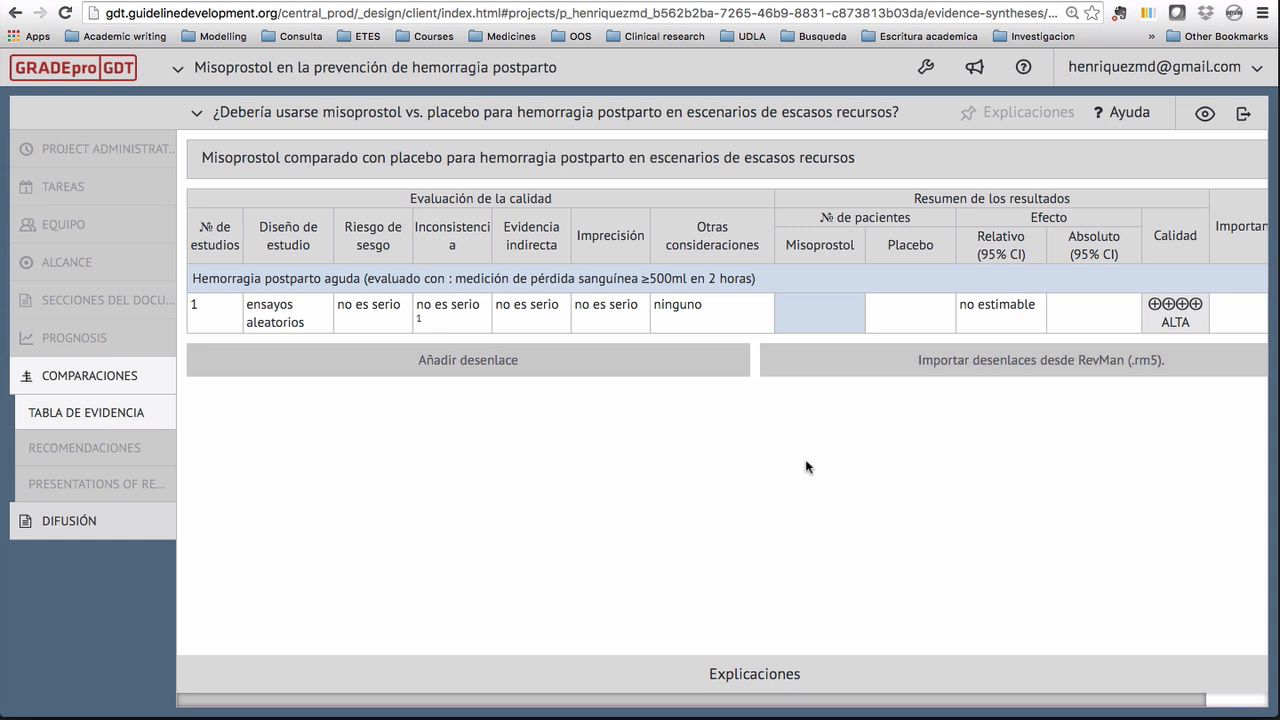
Downgrade risk of bias to serio, explaining "El seguimiento de las pacientes fue insuficiente (2 horas en lugar de 24 horas) para evaluar la aparicion de HPP."
click(382, 318)
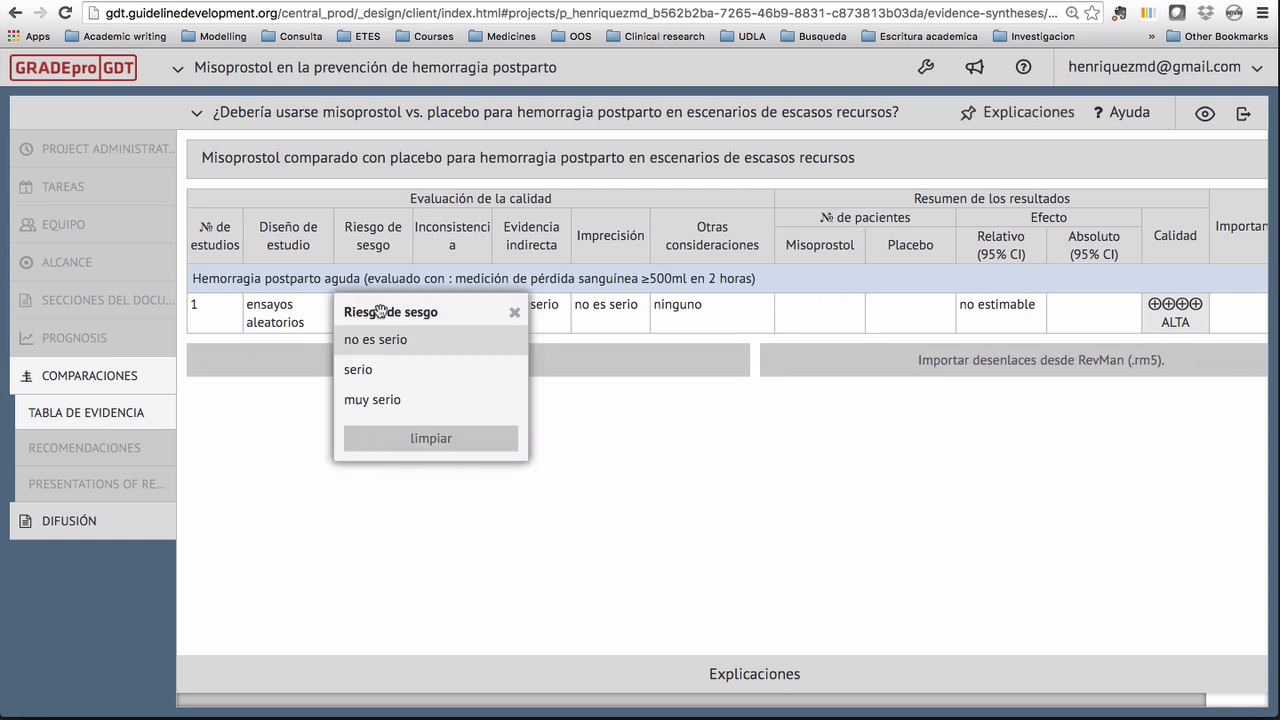
click(358, 370)
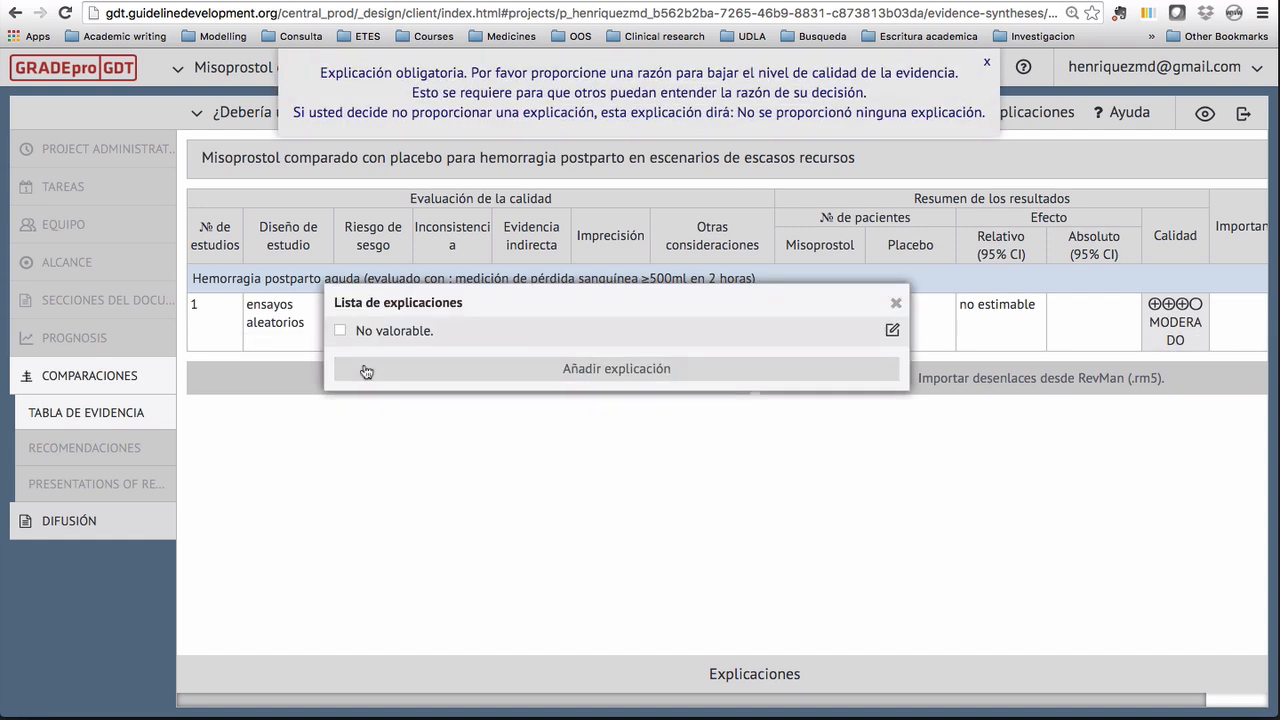
click(533, 369)
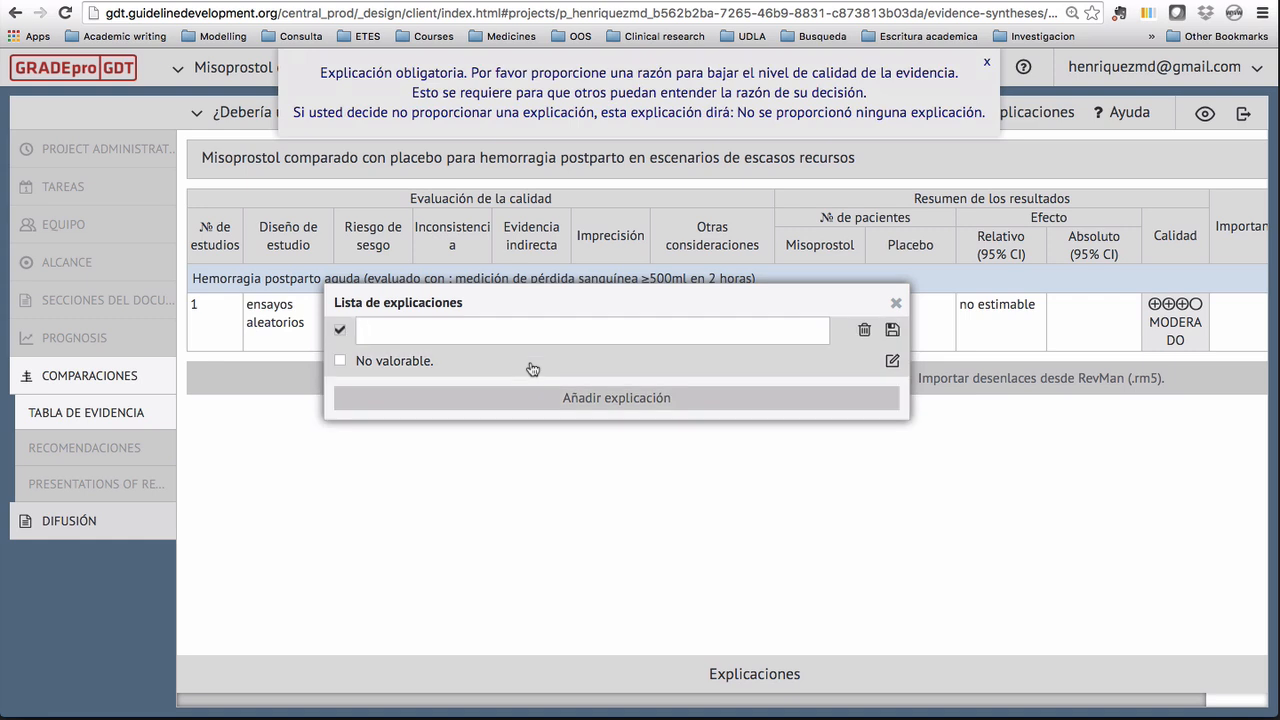
text(El seguimiento de las pacientes f)
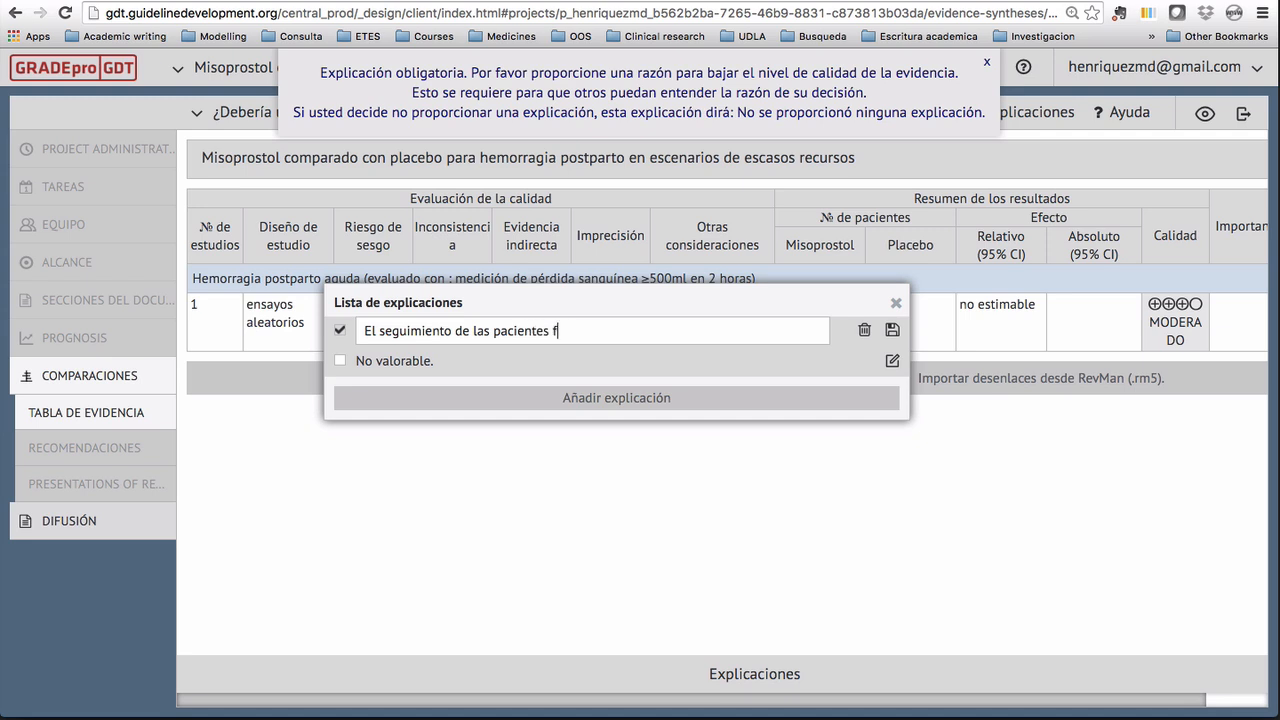
text(ue insuficiente (2 horas)
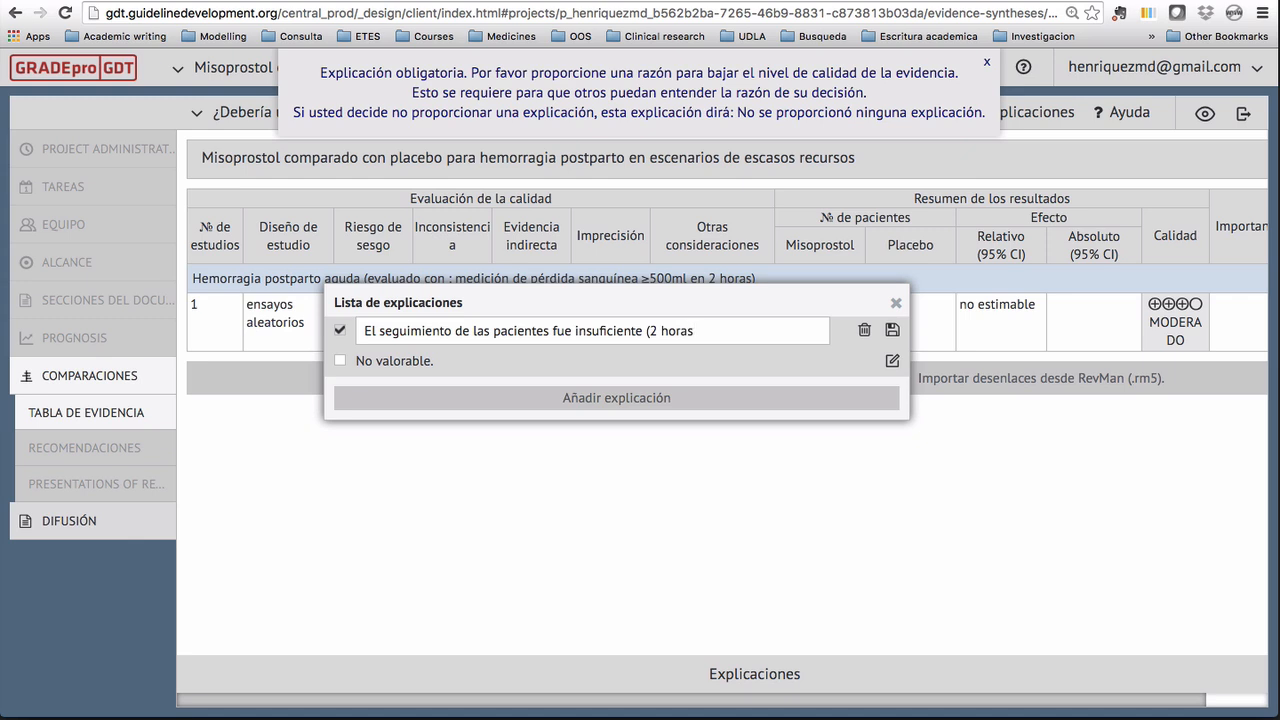
text( en lugar de 24 horas) para evalu)
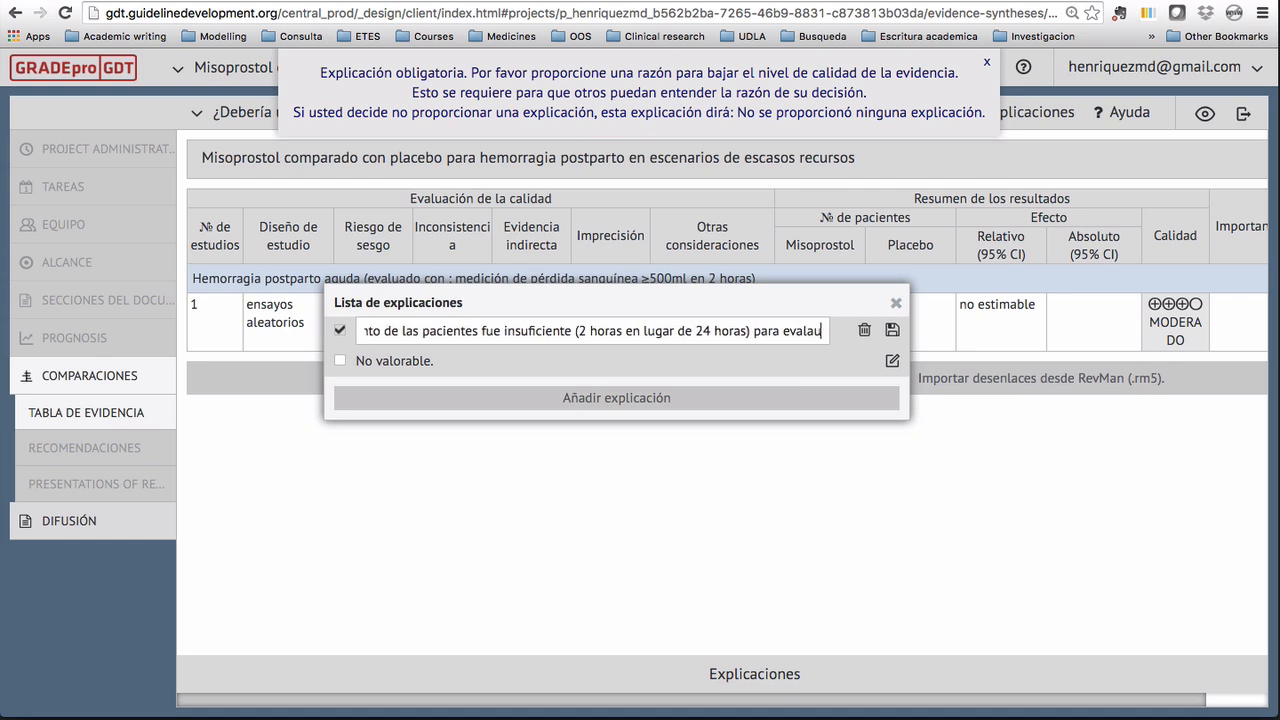
text(ar )
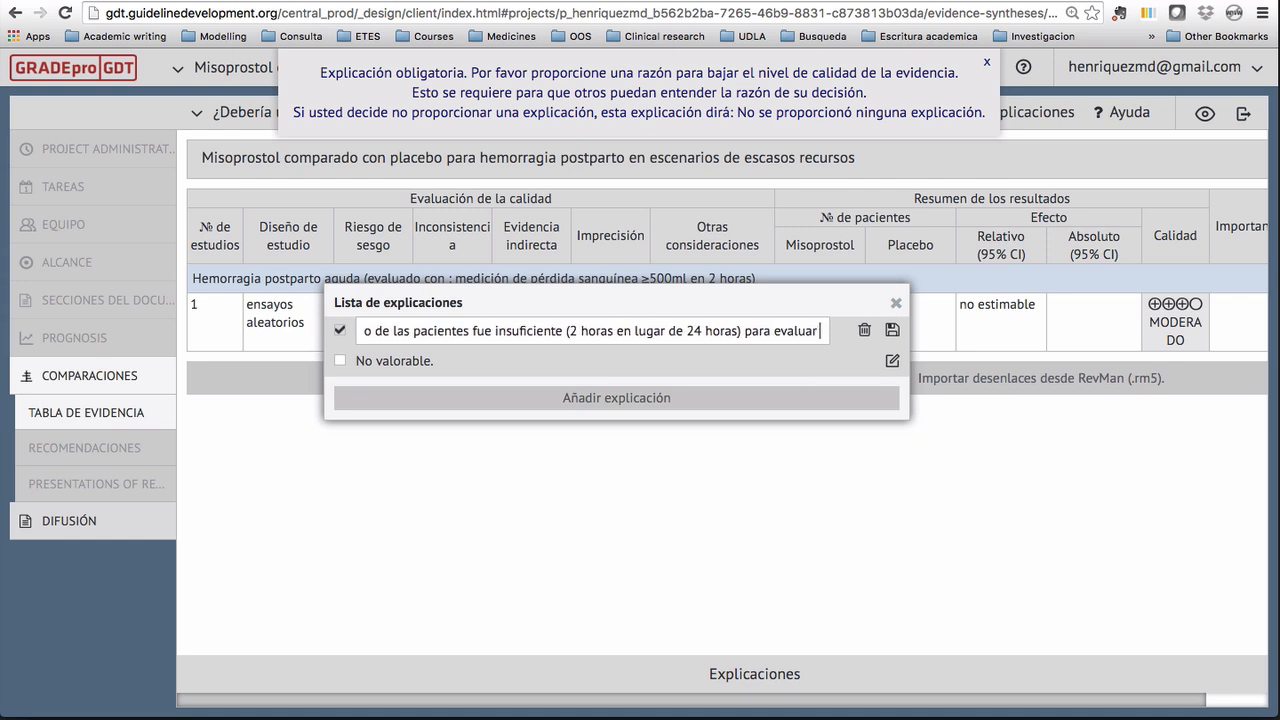
text(la aparicion de HPP)
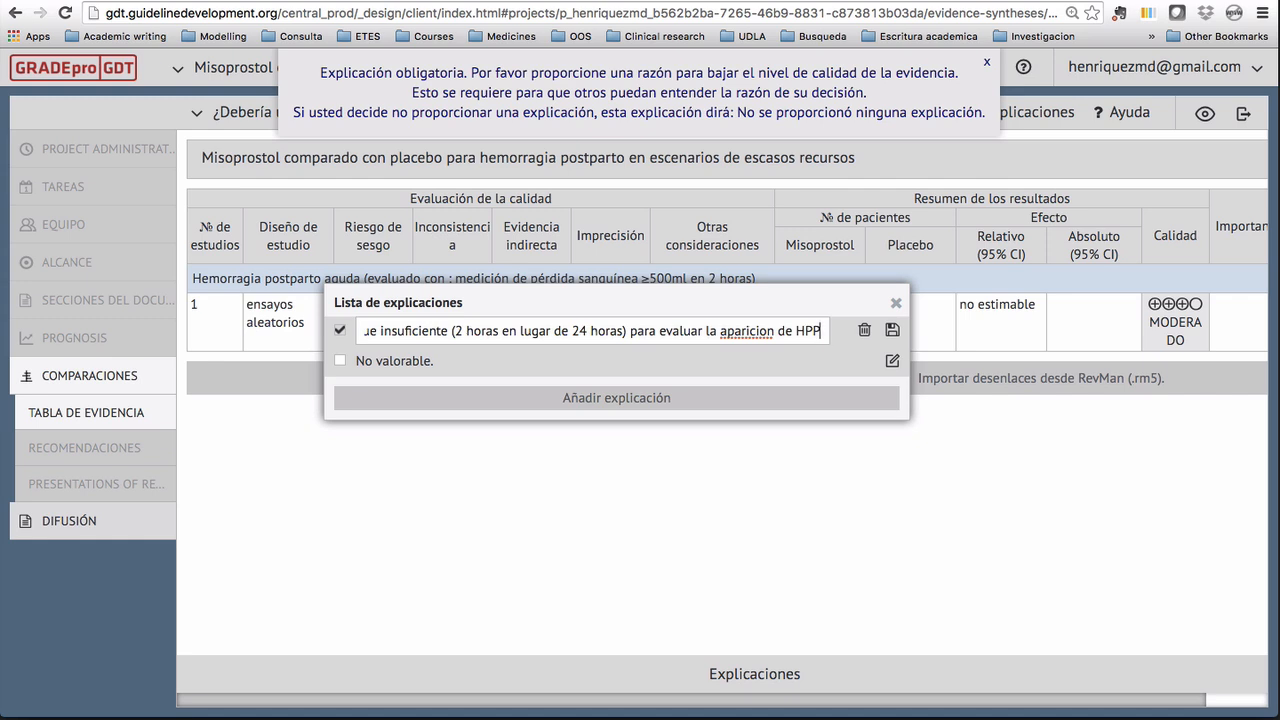
text(.)
key(BackSpace)
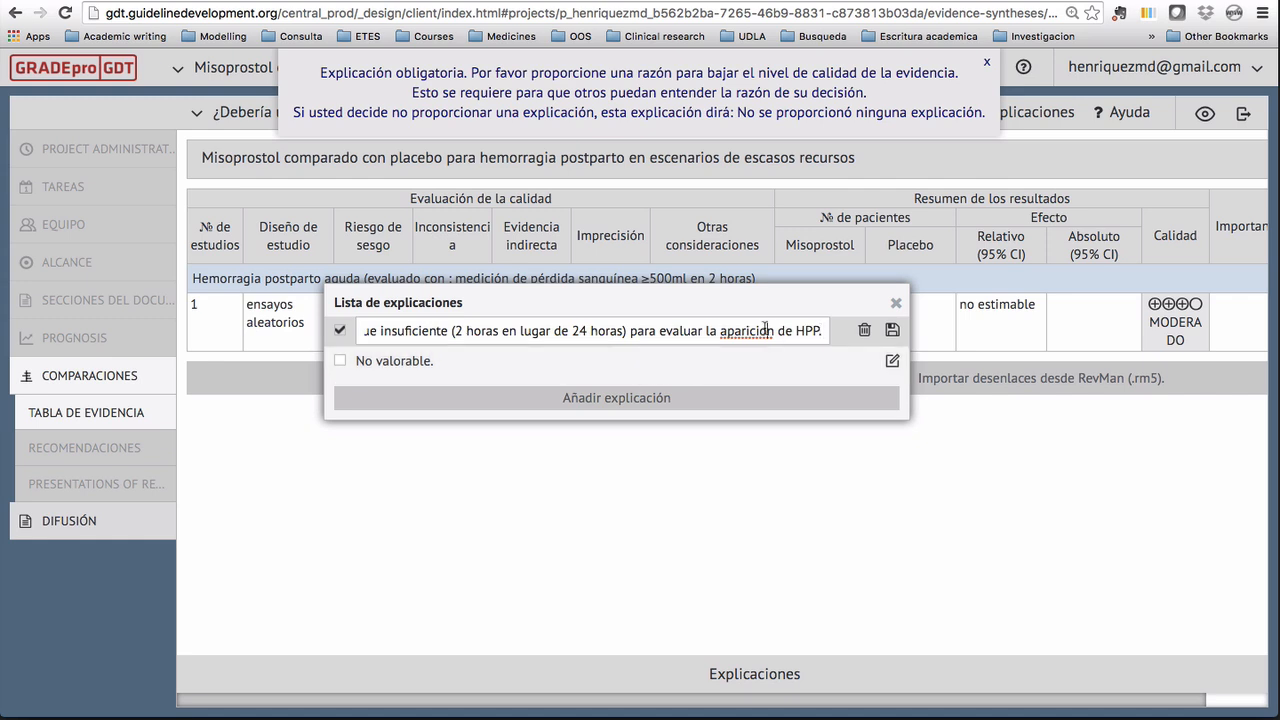
Correct "aparicion" to "aparición" in the risk of bias explanation, save it and close the explanation list
click(766, 330)
key(BackSpace)
text(ó)
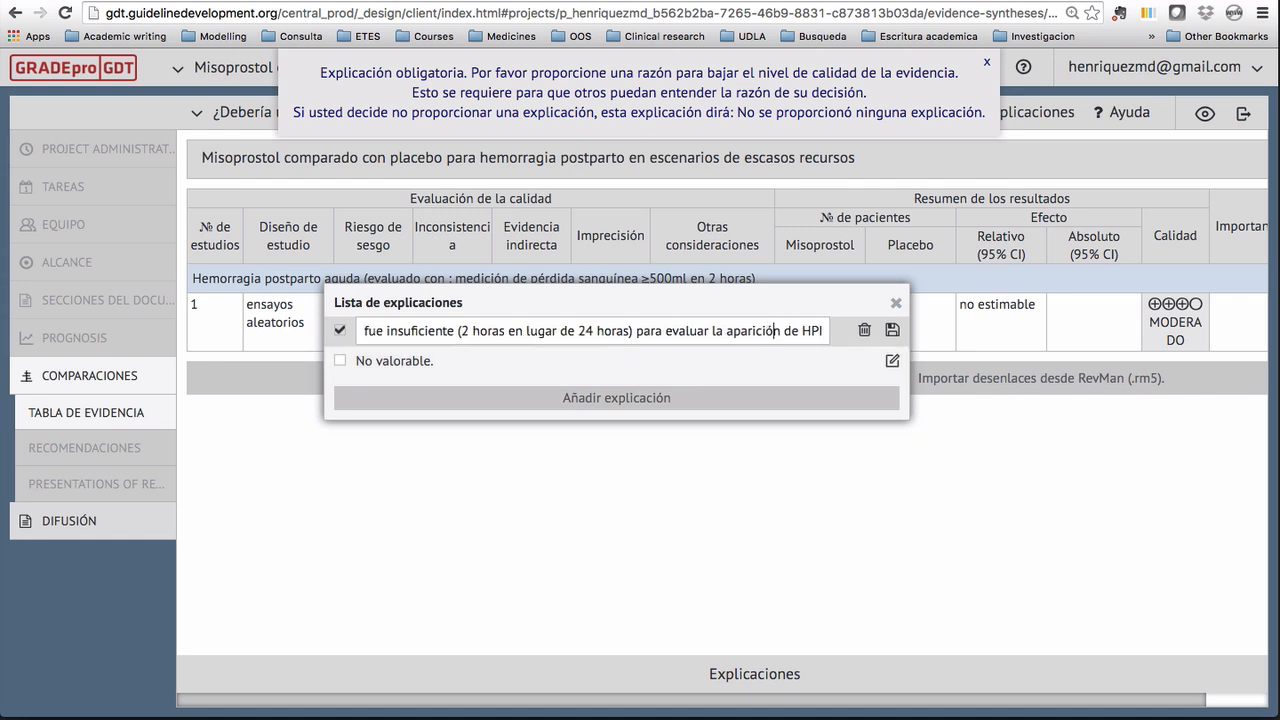
click(893, 331)
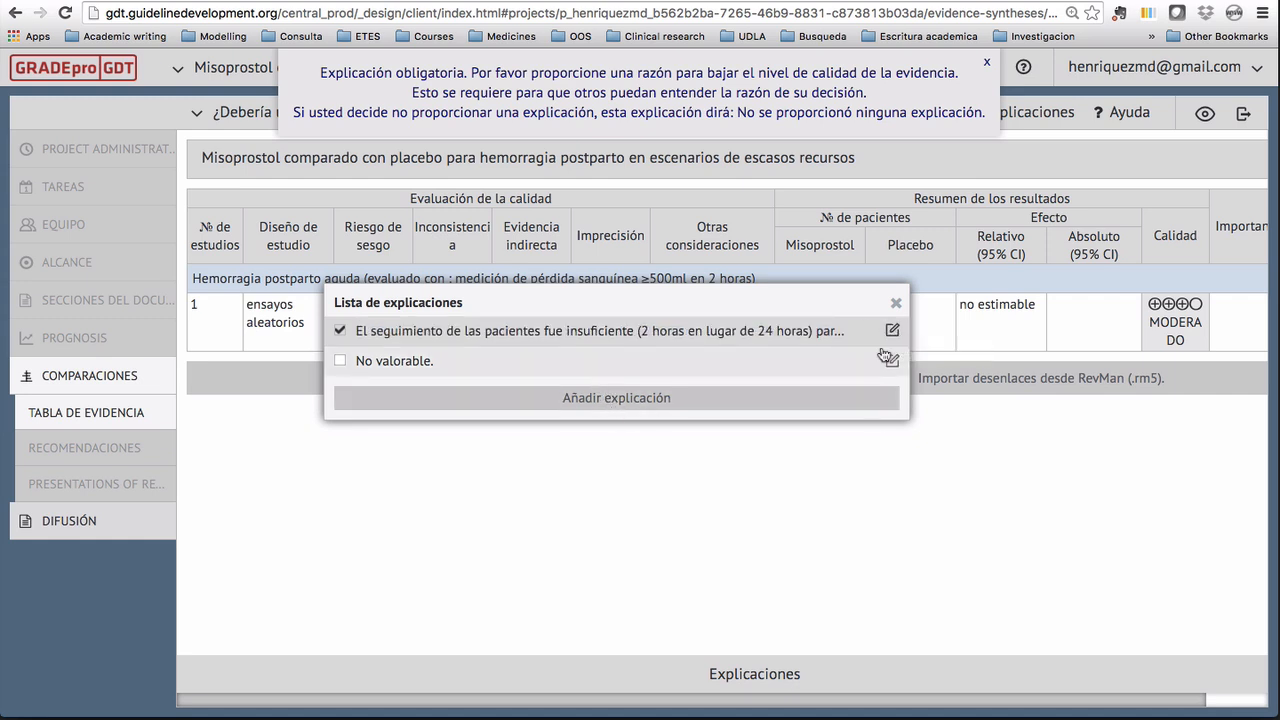
click(897, 304)
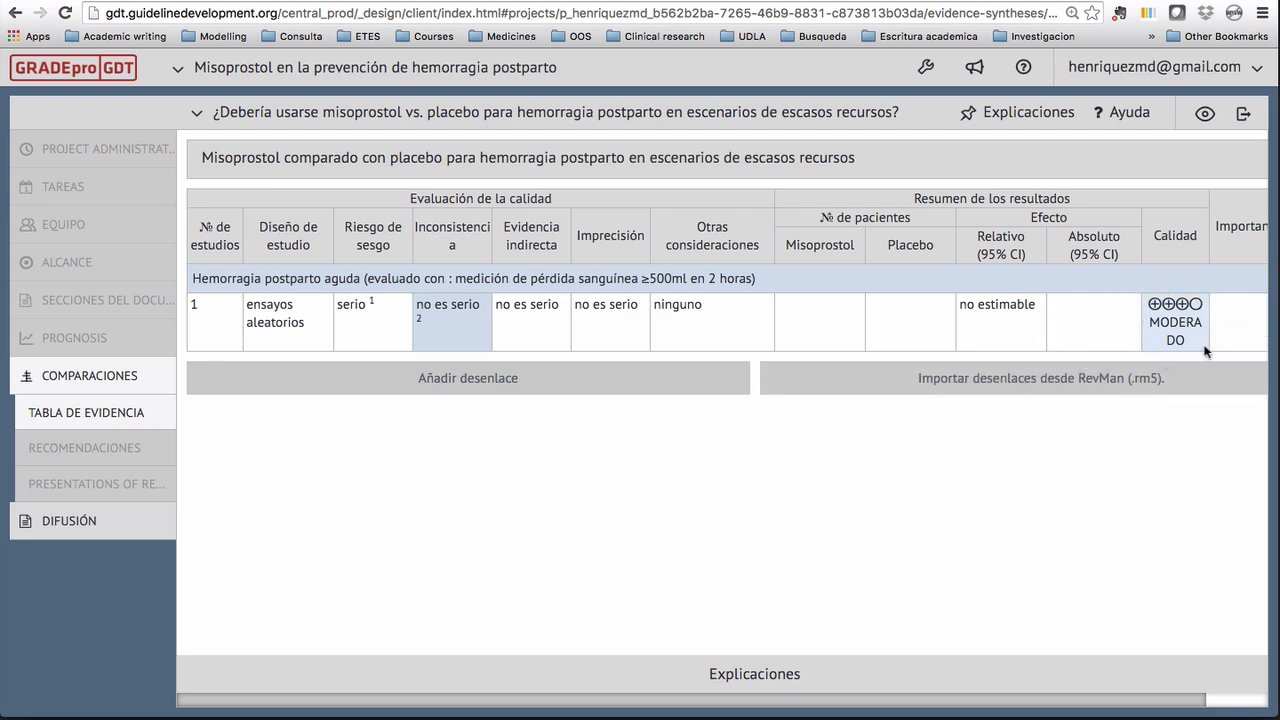
Enter the misoprostol group's patient numbers as 52 with the event out of a total of 812
scroll(948, 490, right, 3)
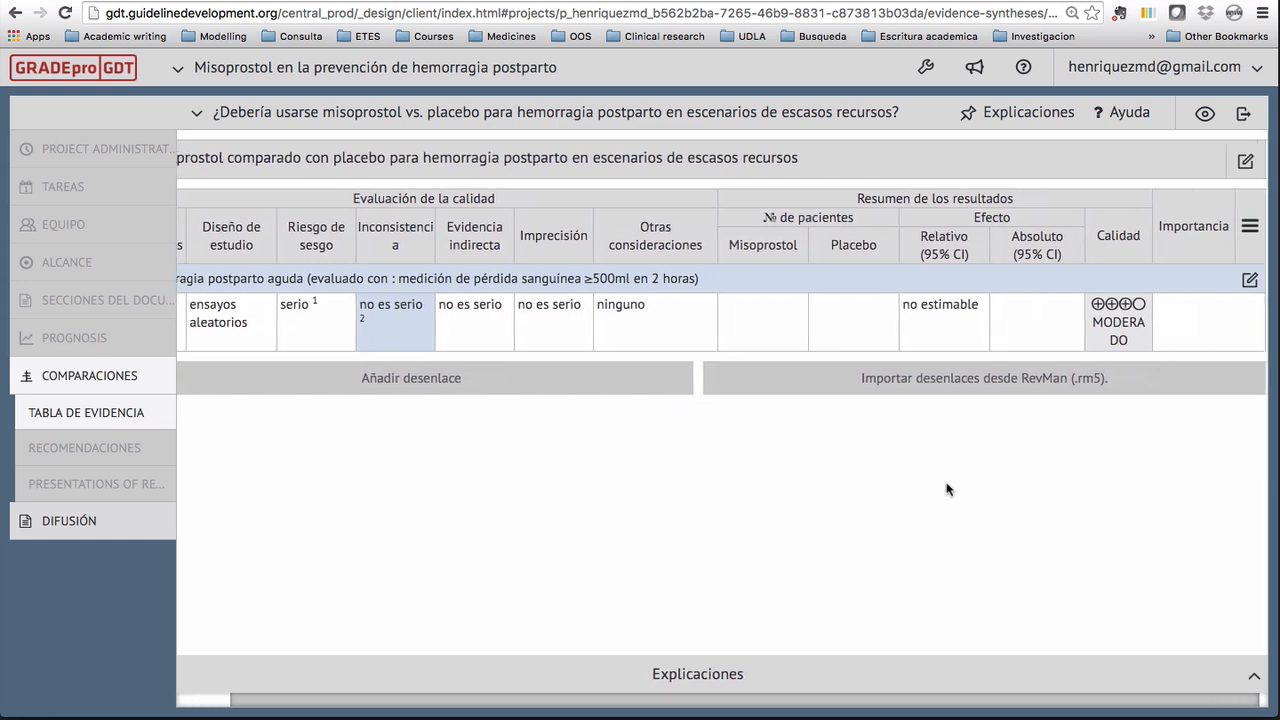
click(760, 331)
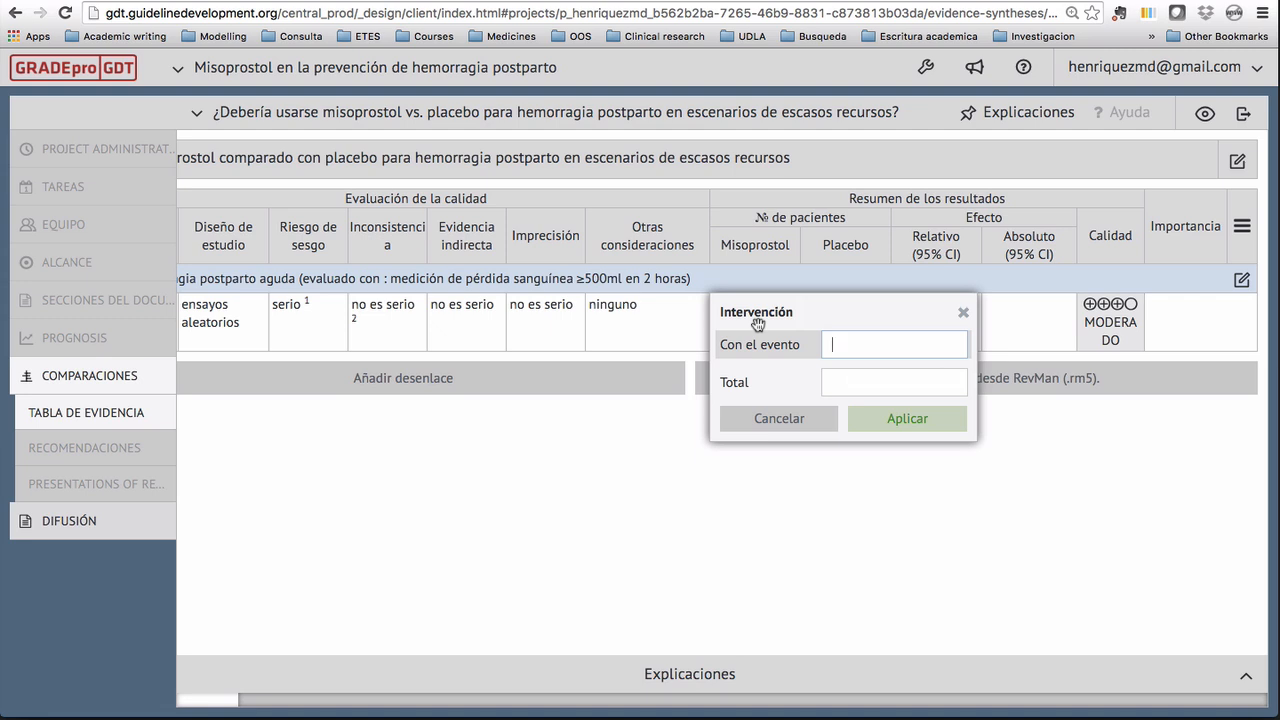
text(52)
click(868, 378)
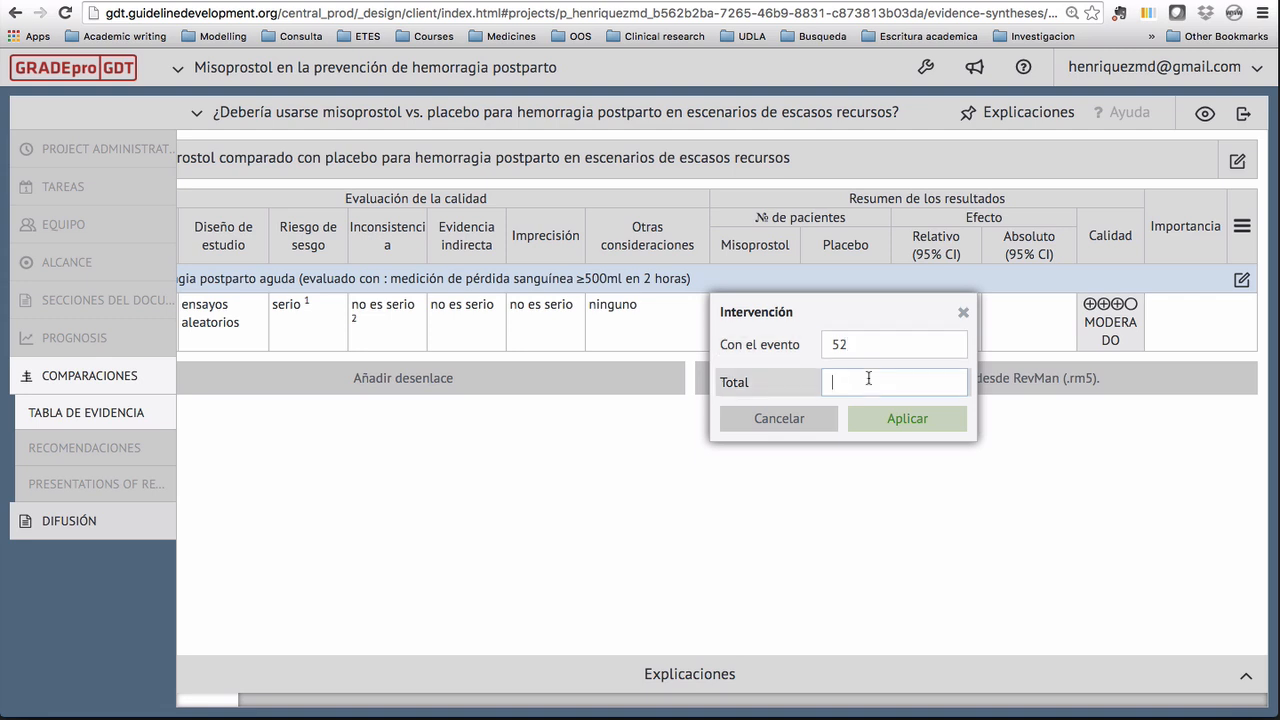
text(812)
click(890, 421)
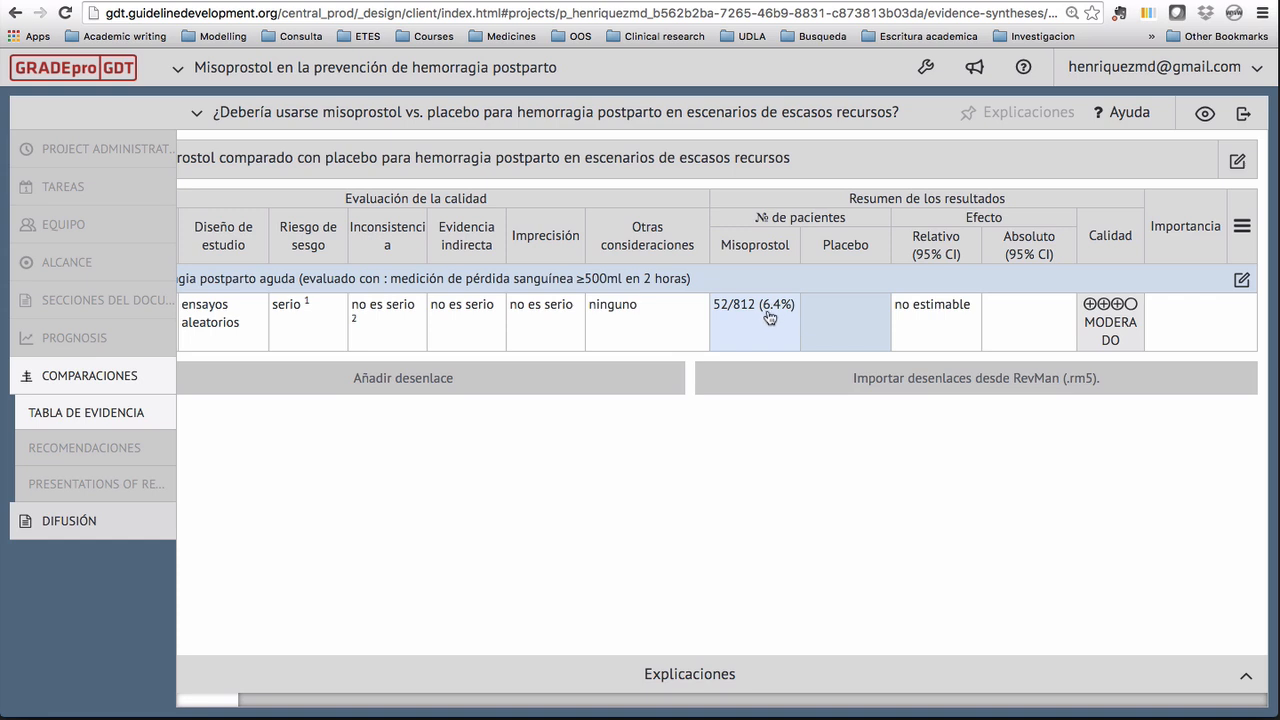
Enter the placebo group's patient numbers as 97 with the event out of a total of 808
click(831, 330)
text(97)
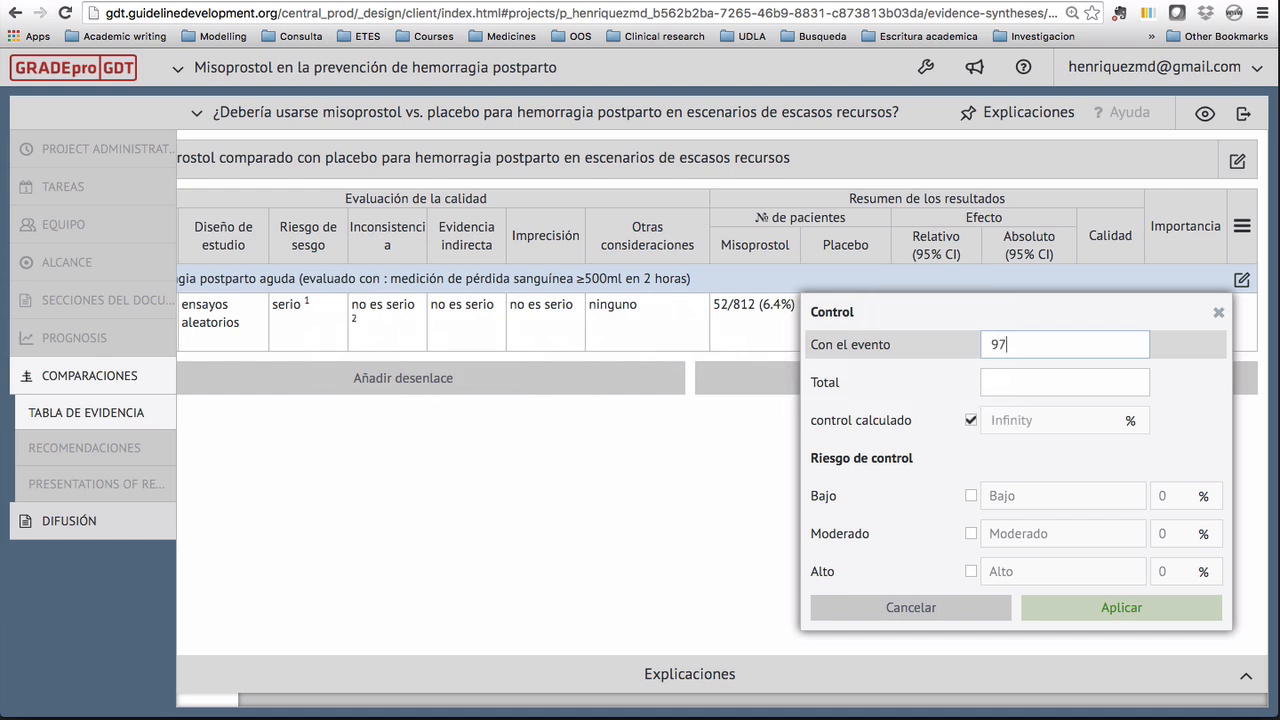
click(997, 380)
text(808)
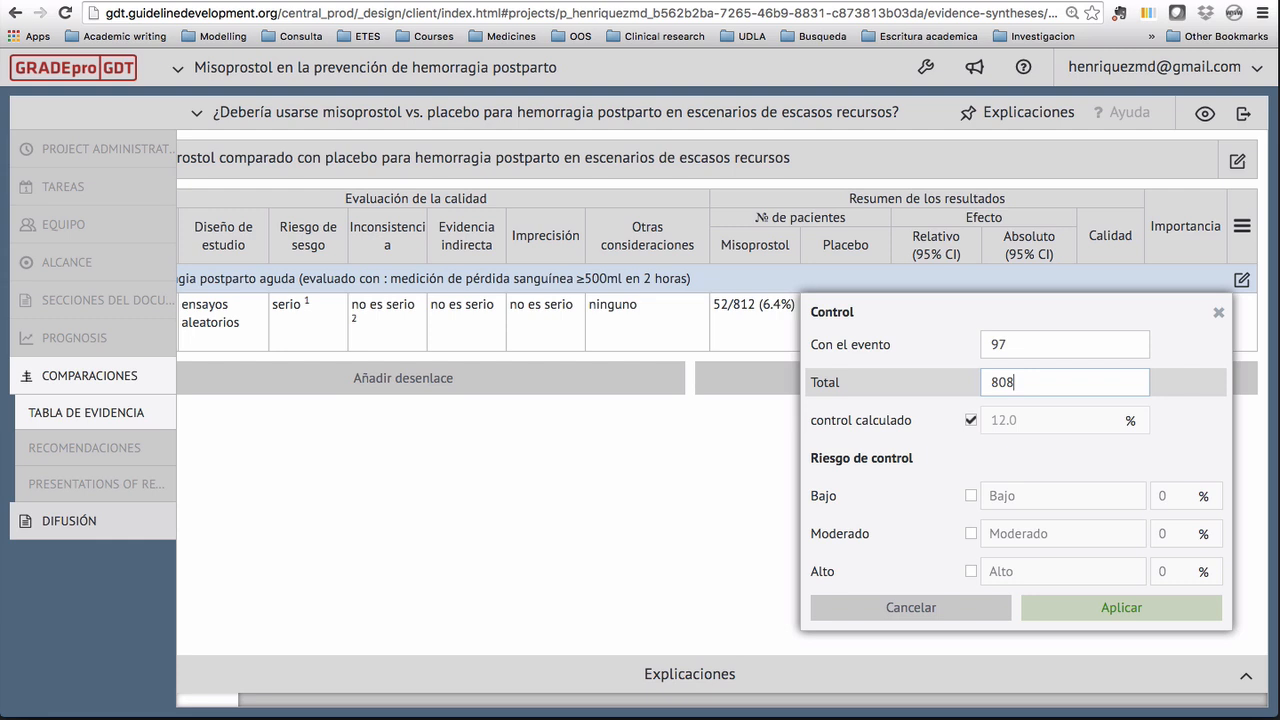
click(1093, 618)
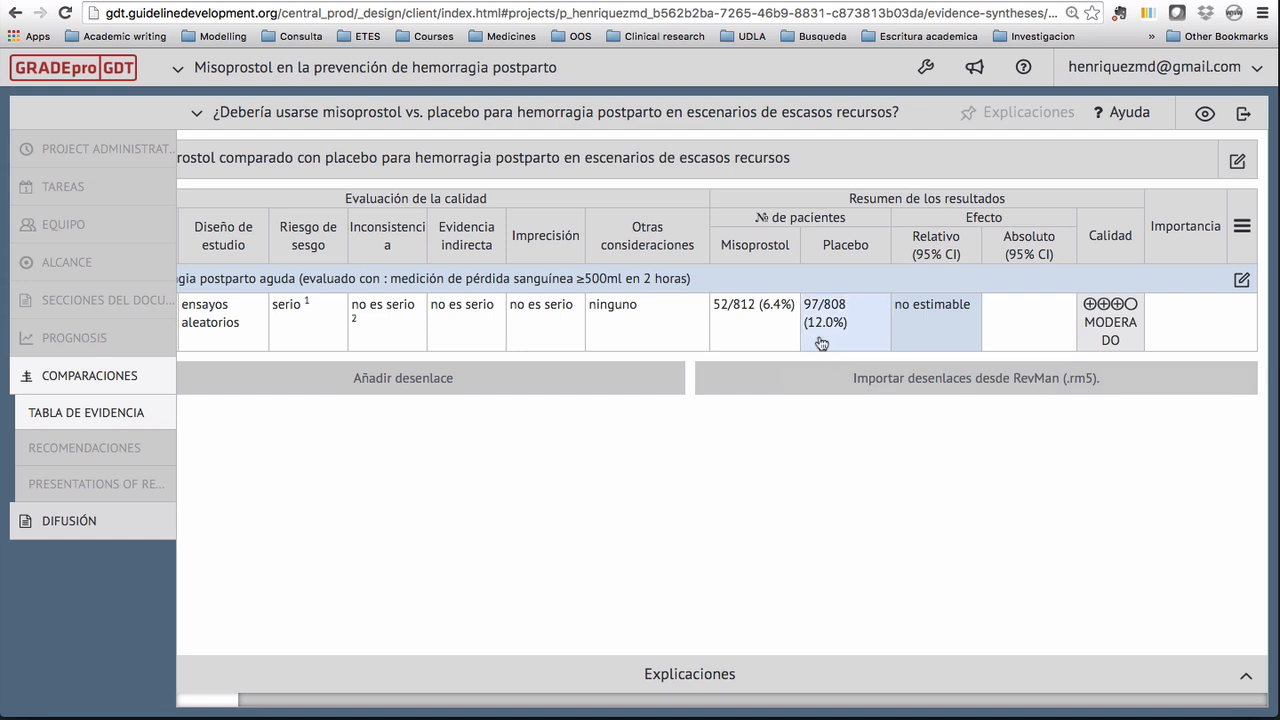
Set the relative effect to RR 0.53 with a 95% CI from 0.39 to 0.74
click(945, 316)
click(1087, 355)
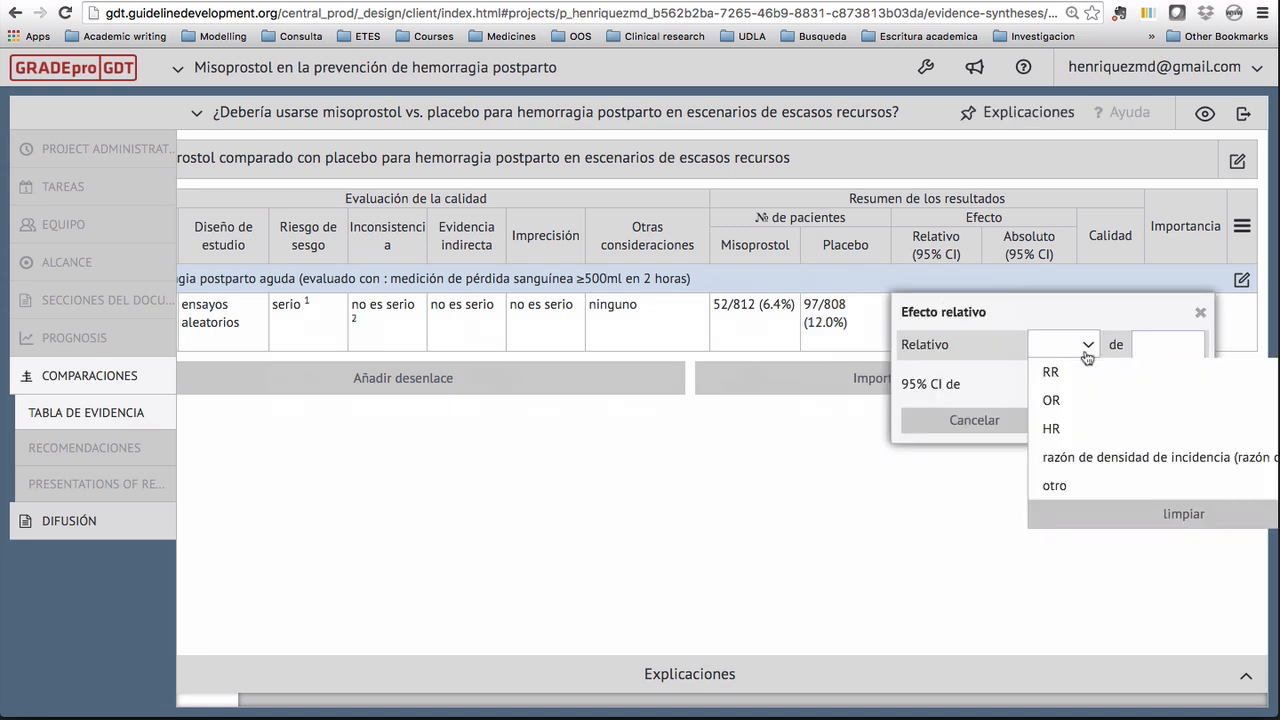
click(1051, 374)
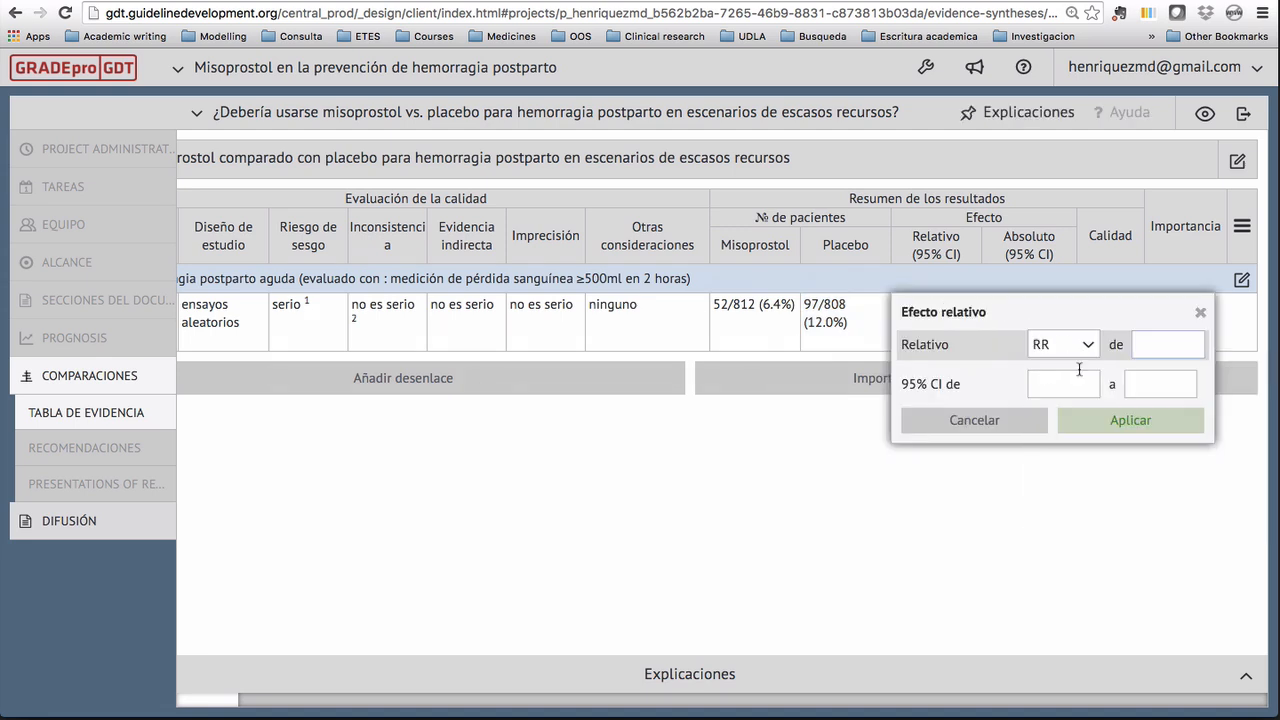
text(0.53)
click(1067, 383)
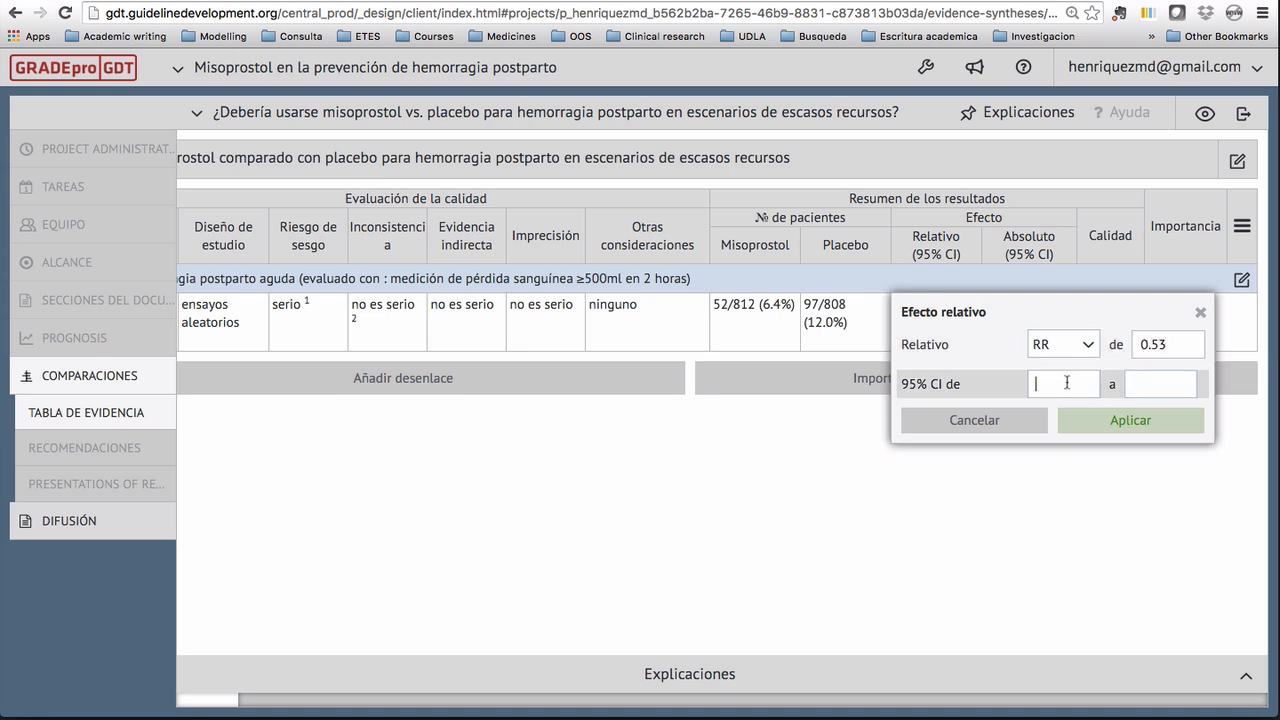
text(0.39)
click(1145, 388)
text(0.74)
click(1138, 427)
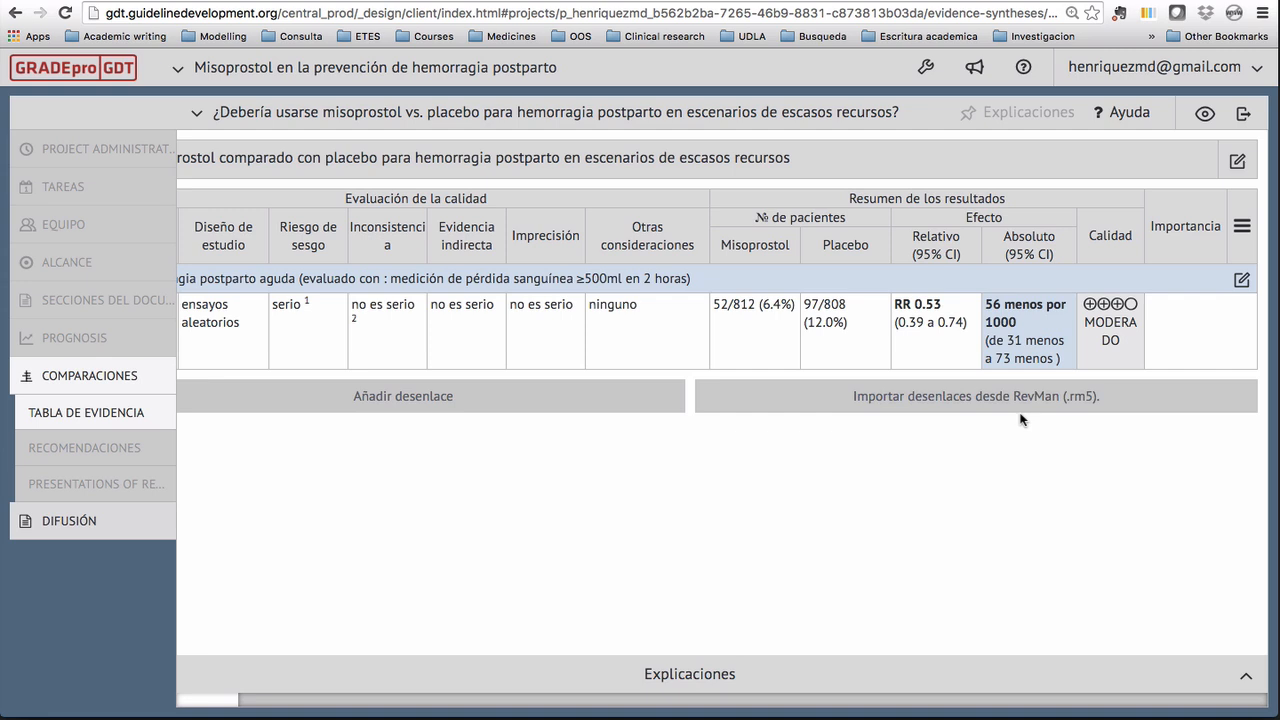
Rate the outcome's importance as 8 - crítico, and review the explanations and the completed evidence row
click(1196, 316)
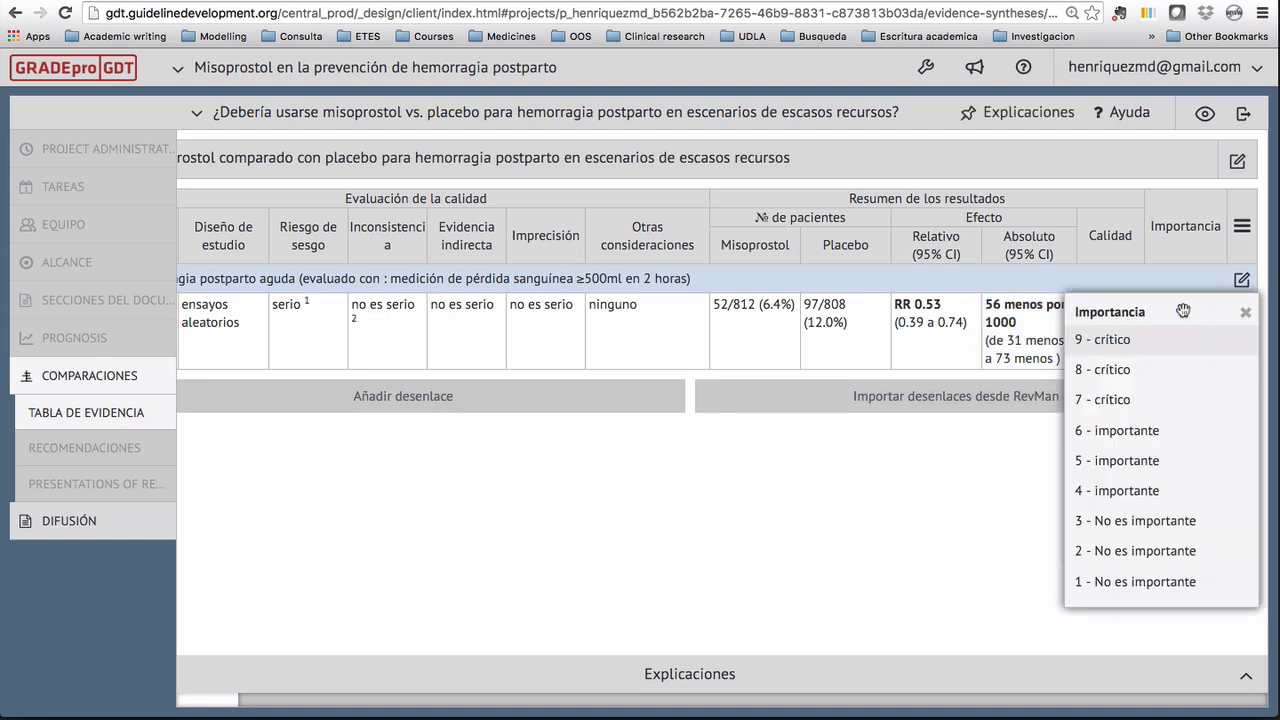
click(1123, 371)
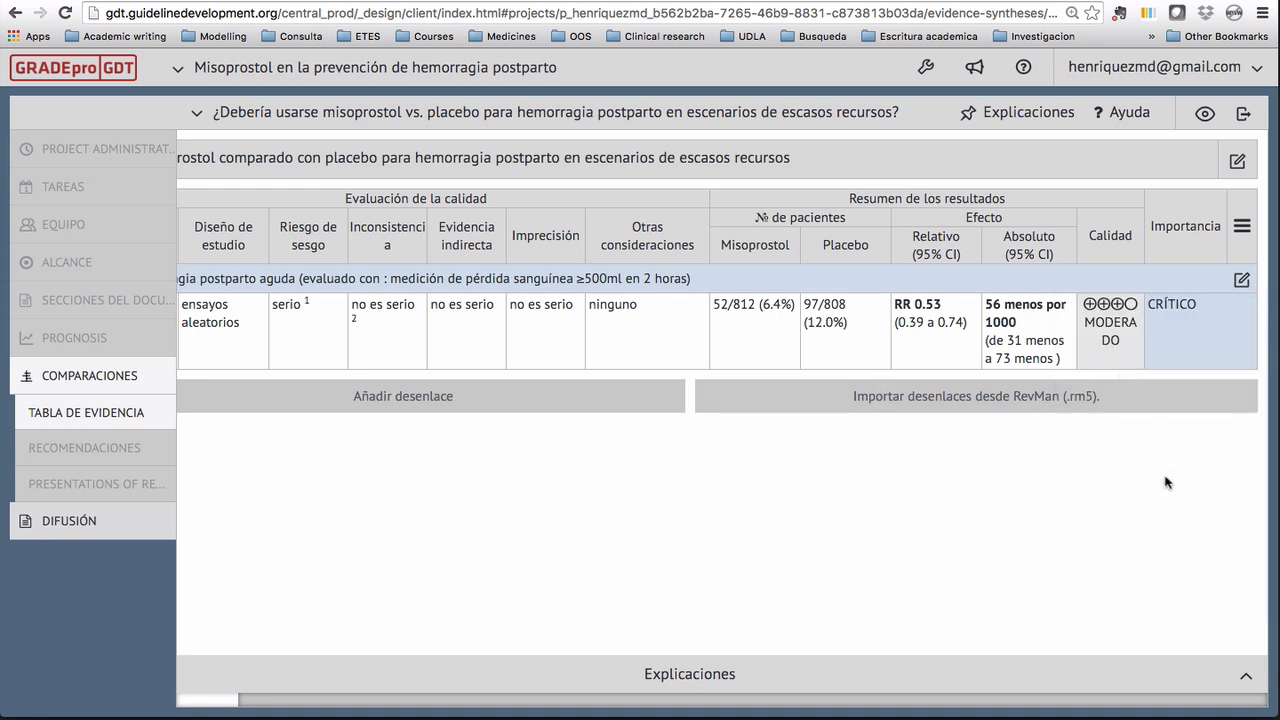
click(760, 674)
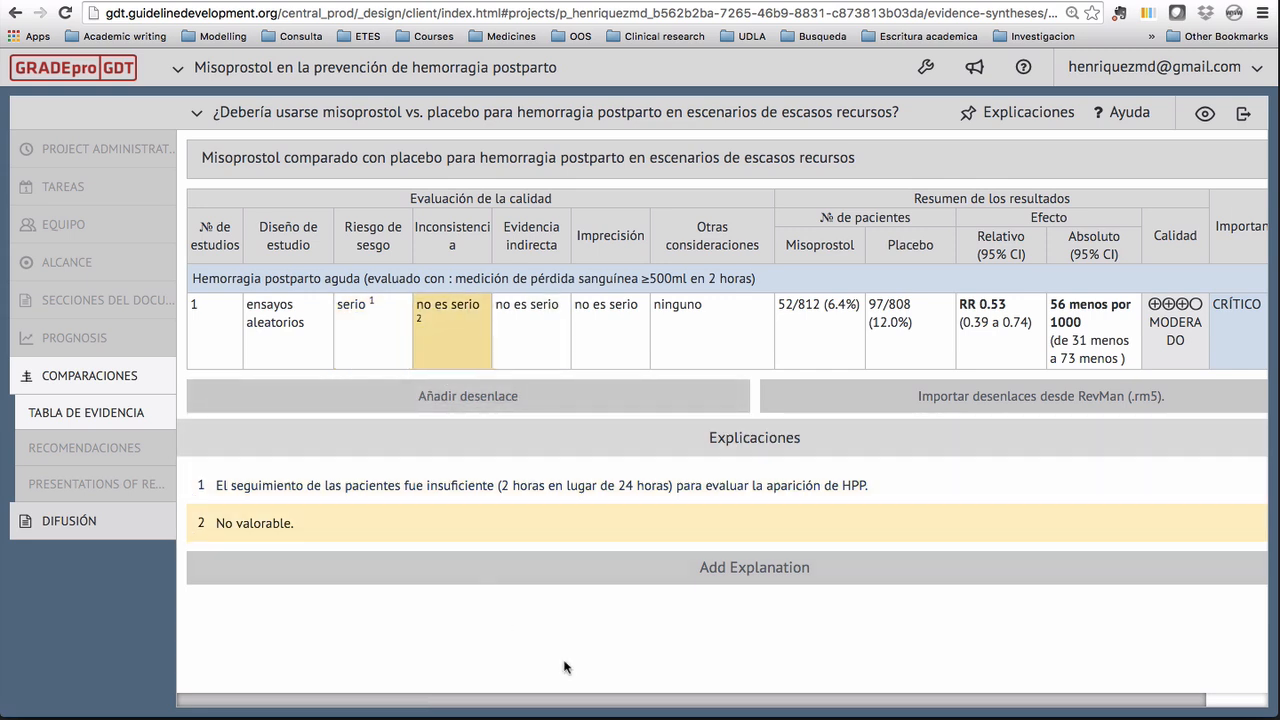
click(742, 348)
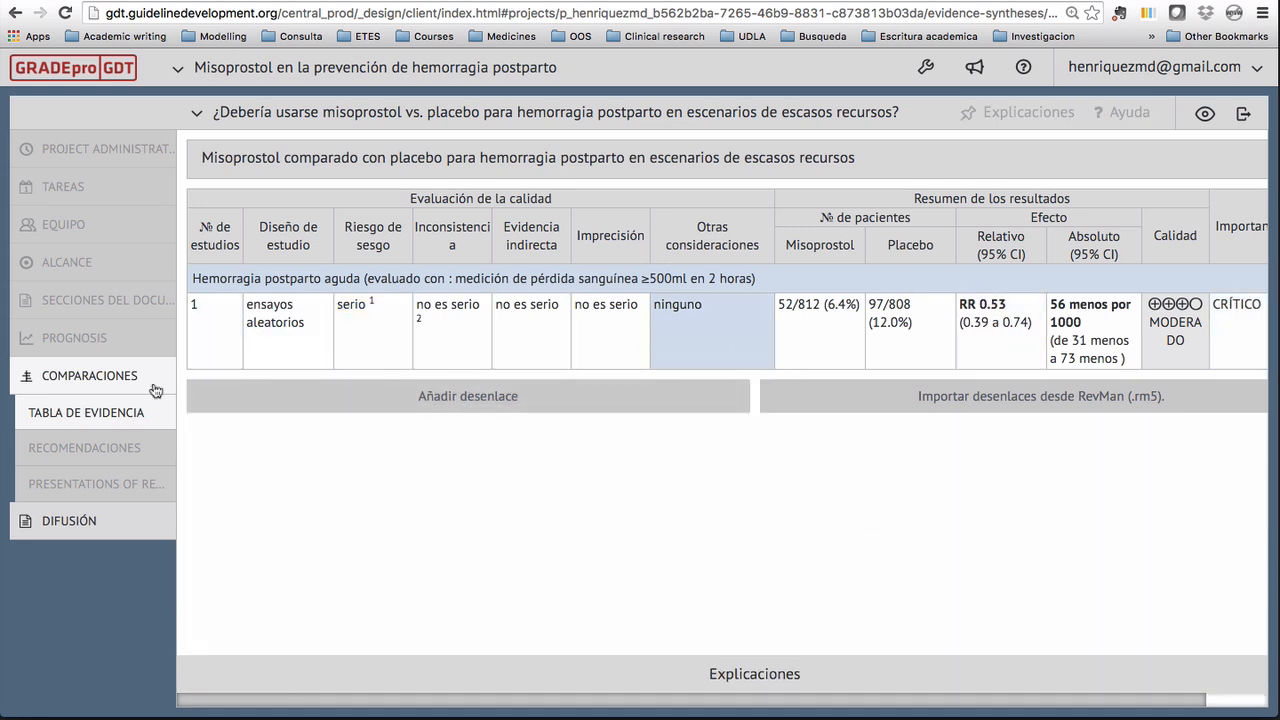
scroll(964, 535, right, 3)
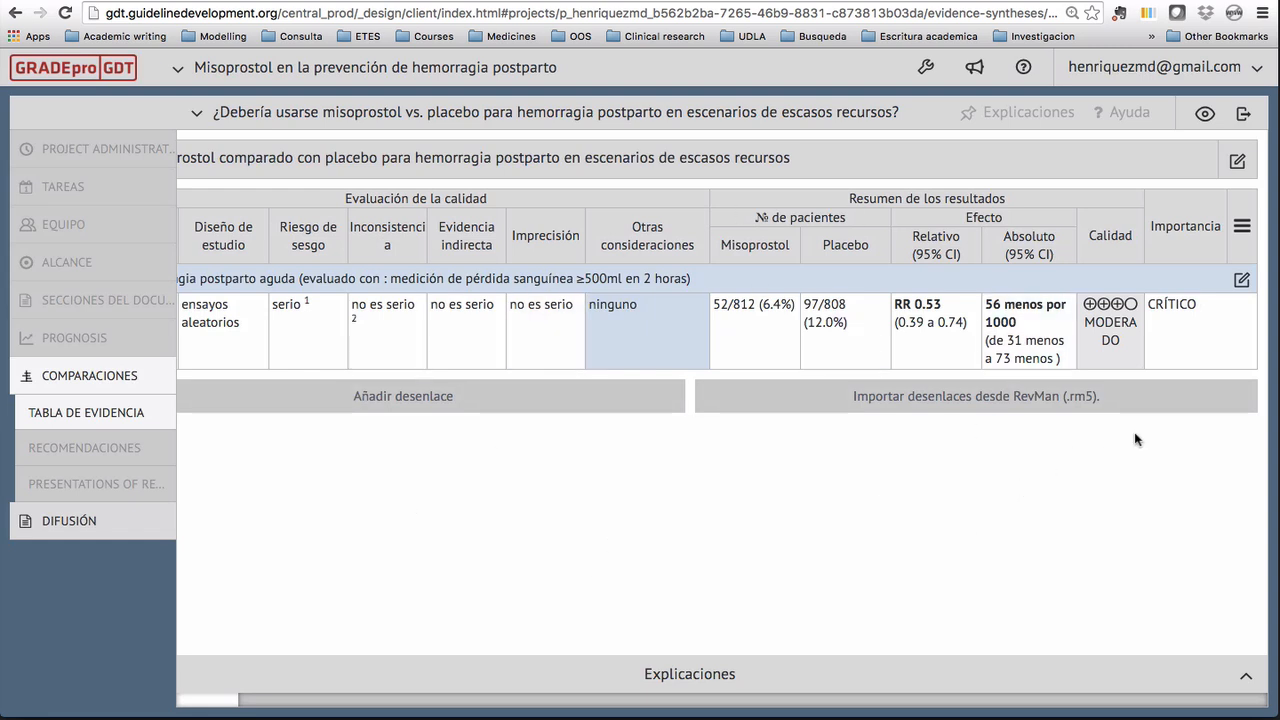
scroll(1135, 440, left, 3)
Export the GRADE evidence profile with the acute postpartum haemorrhage outcome as a landscape PDF
click(1244, 115)
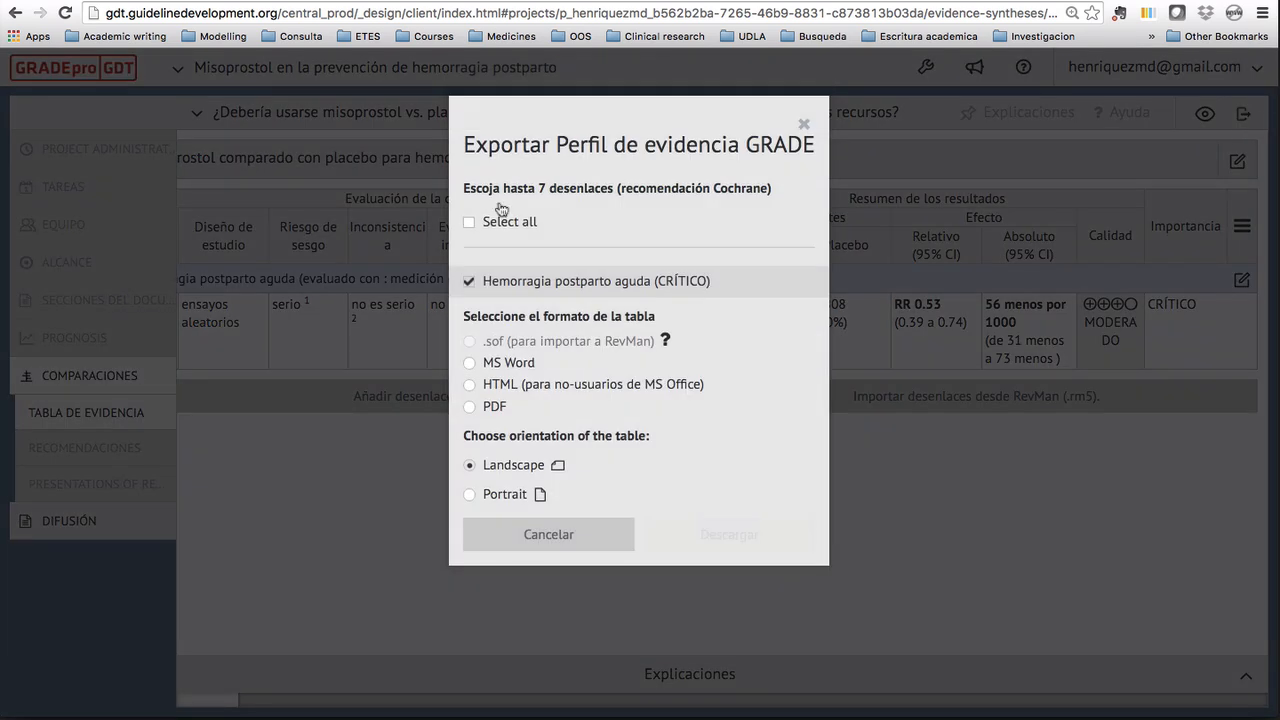
click(497, 409)
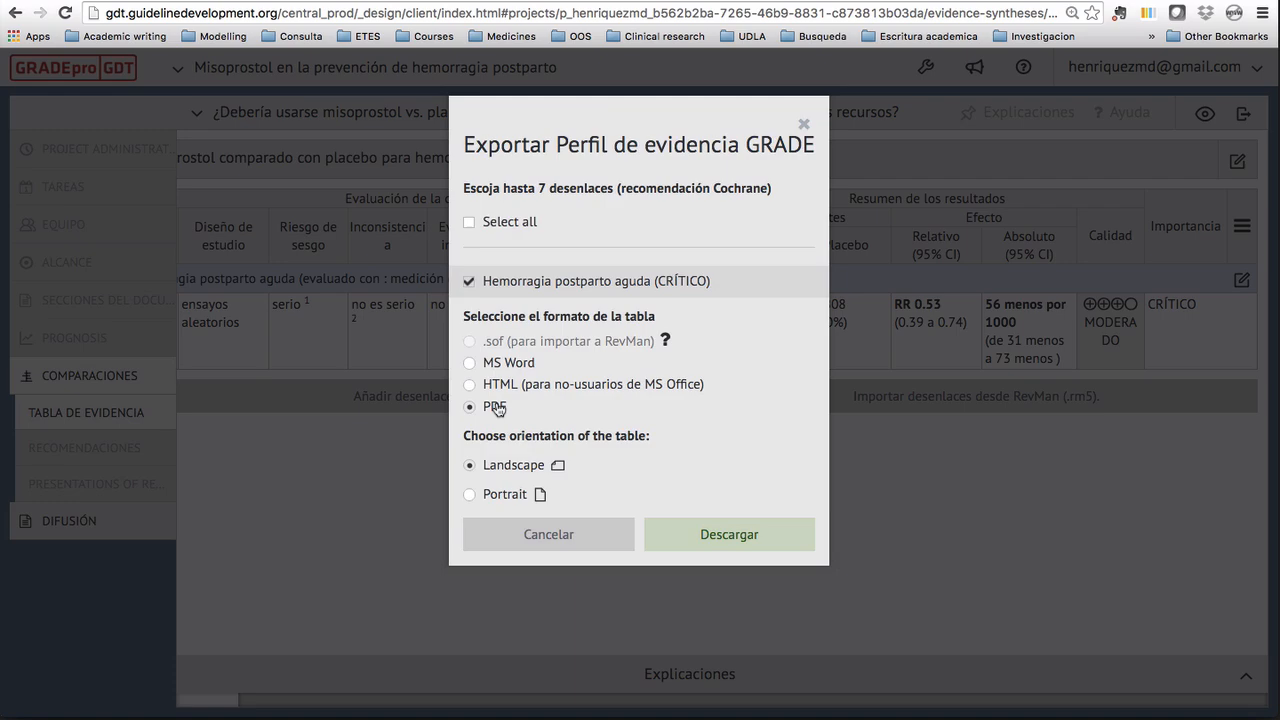
click(700, 540)
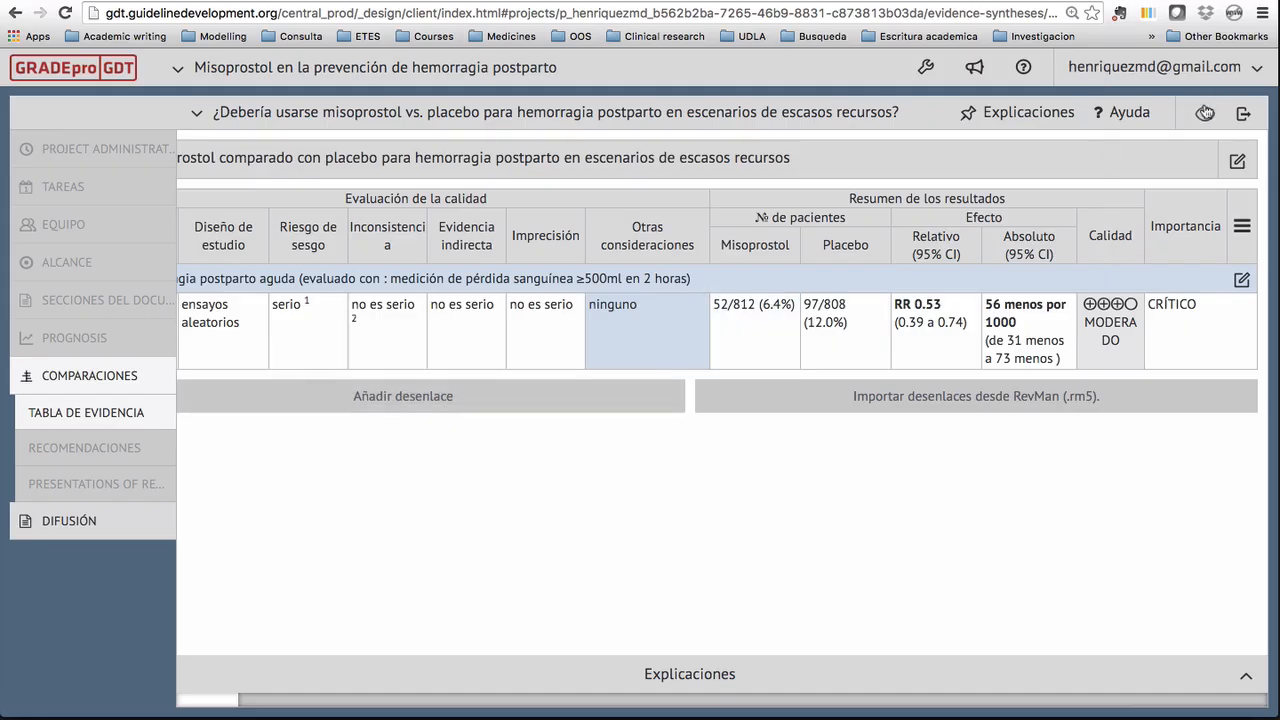
View the evidence as a Tabla de Resumen de Hallazgos, and return to the Perfil de evidencia GRADE
click(1205, 113)
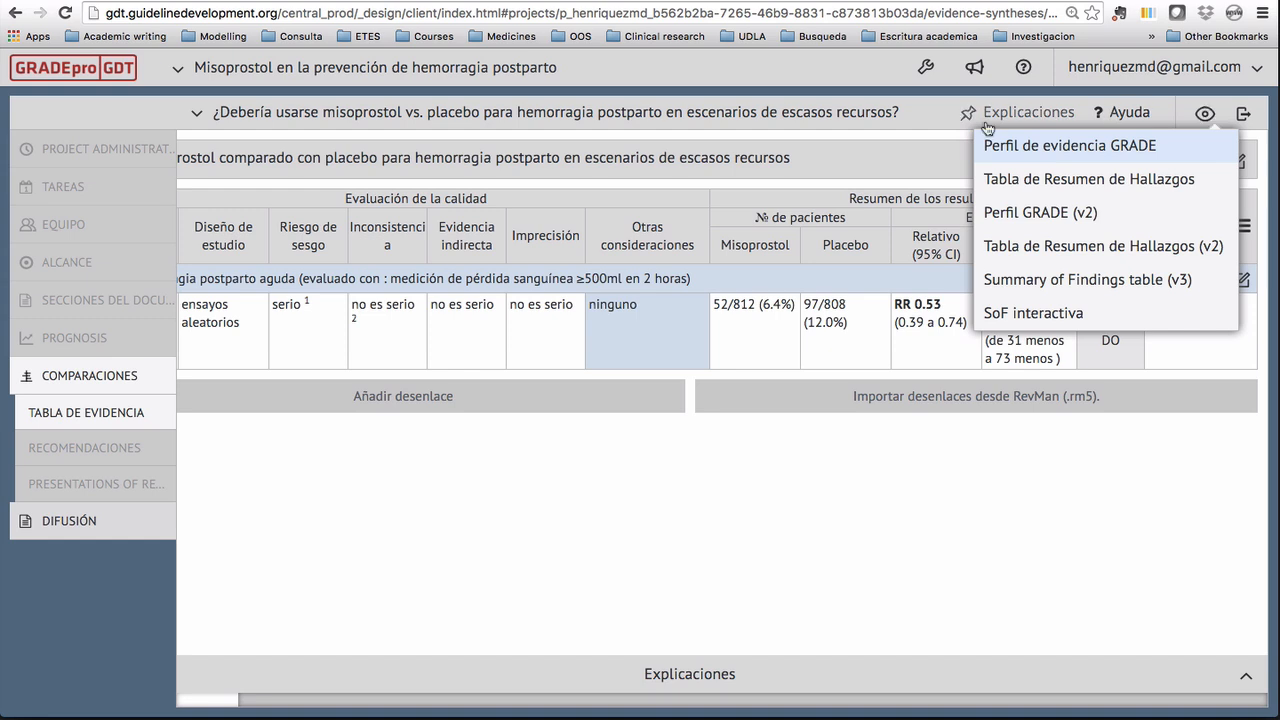
click(1012, 178)
scroll(990, 526, left, 3)
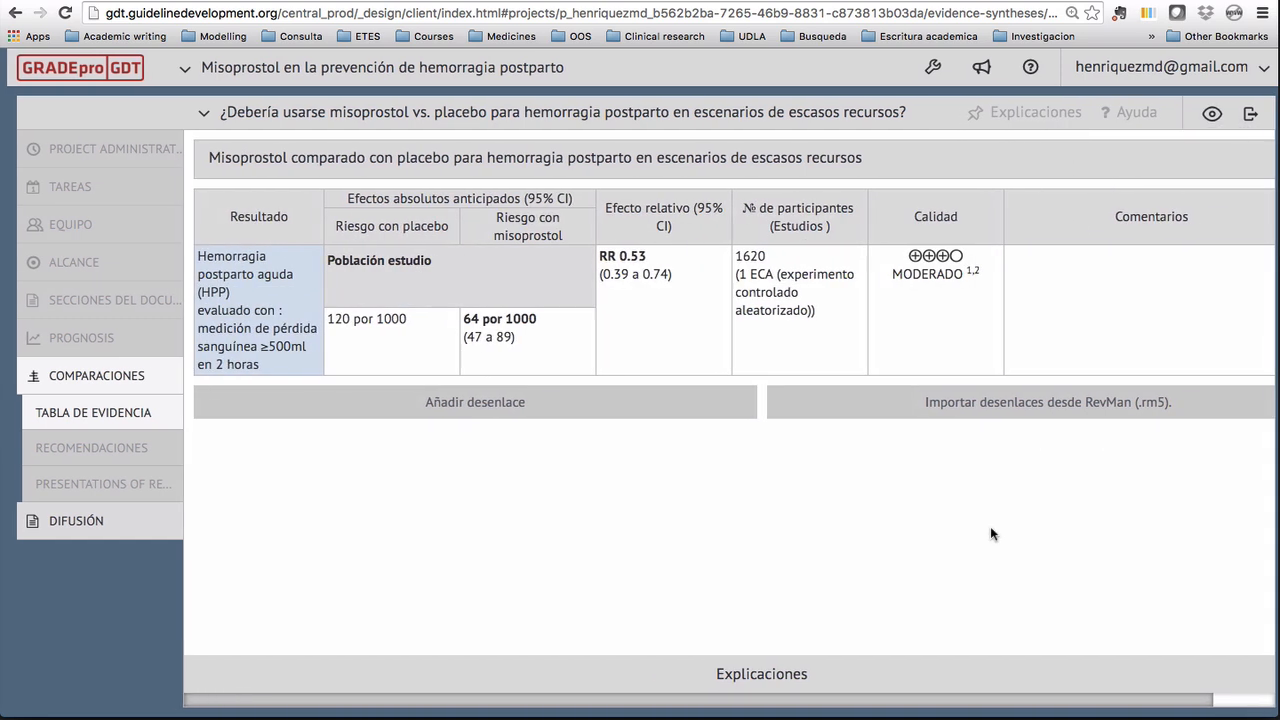
scroll(990, 526, left, 2)
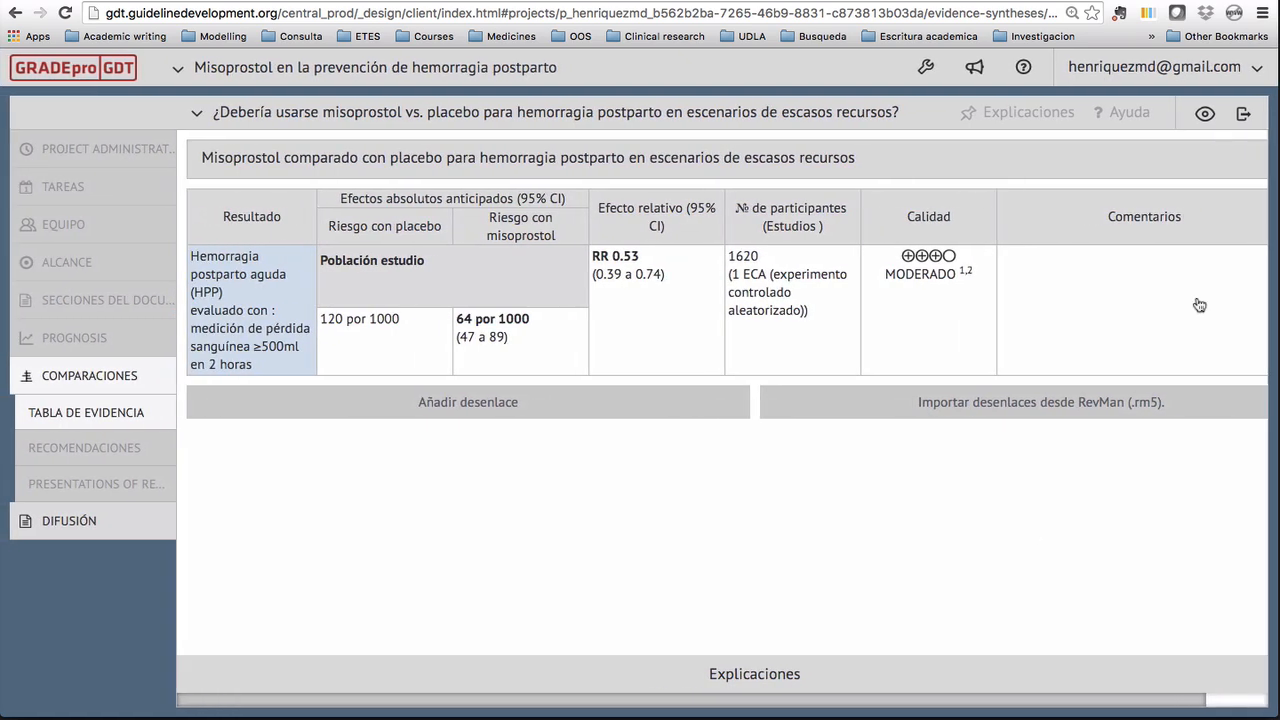
click(1204, 114)
click(1070, 145)
Export the GRADE evidence profile as a landscape MS Word document and open the downloaded file
click(1243, 114)
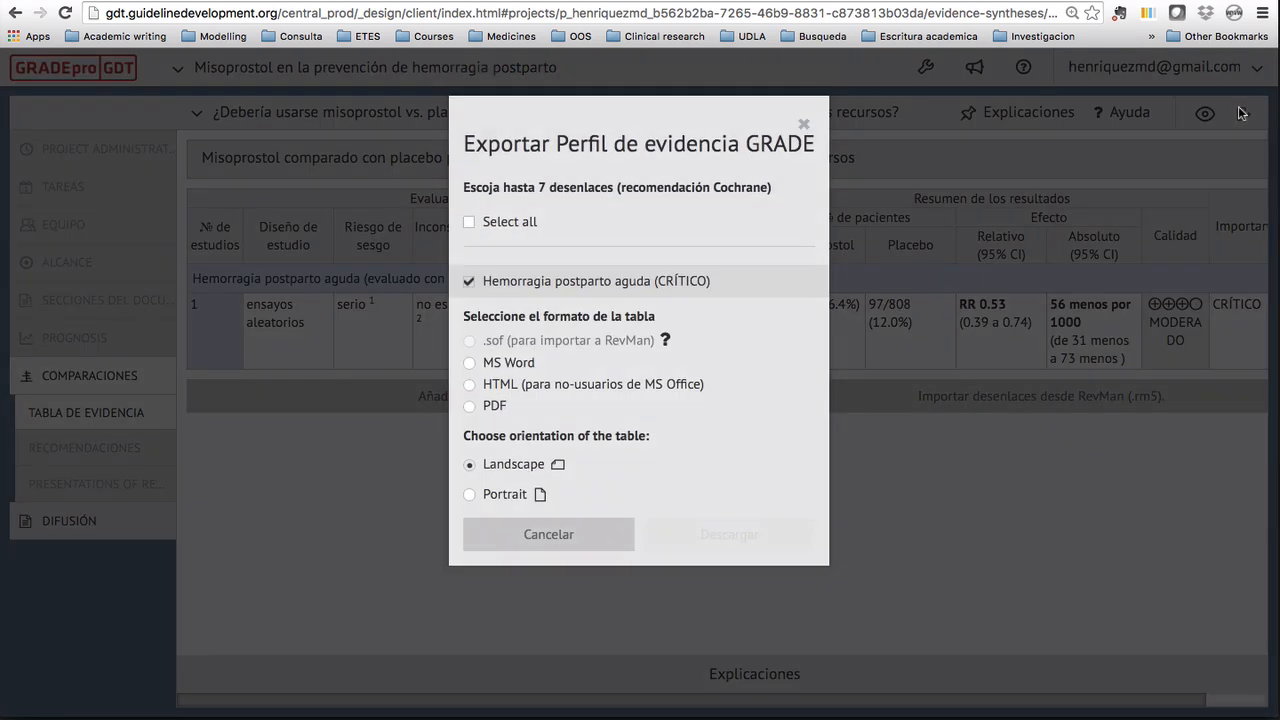
click(516, 361)
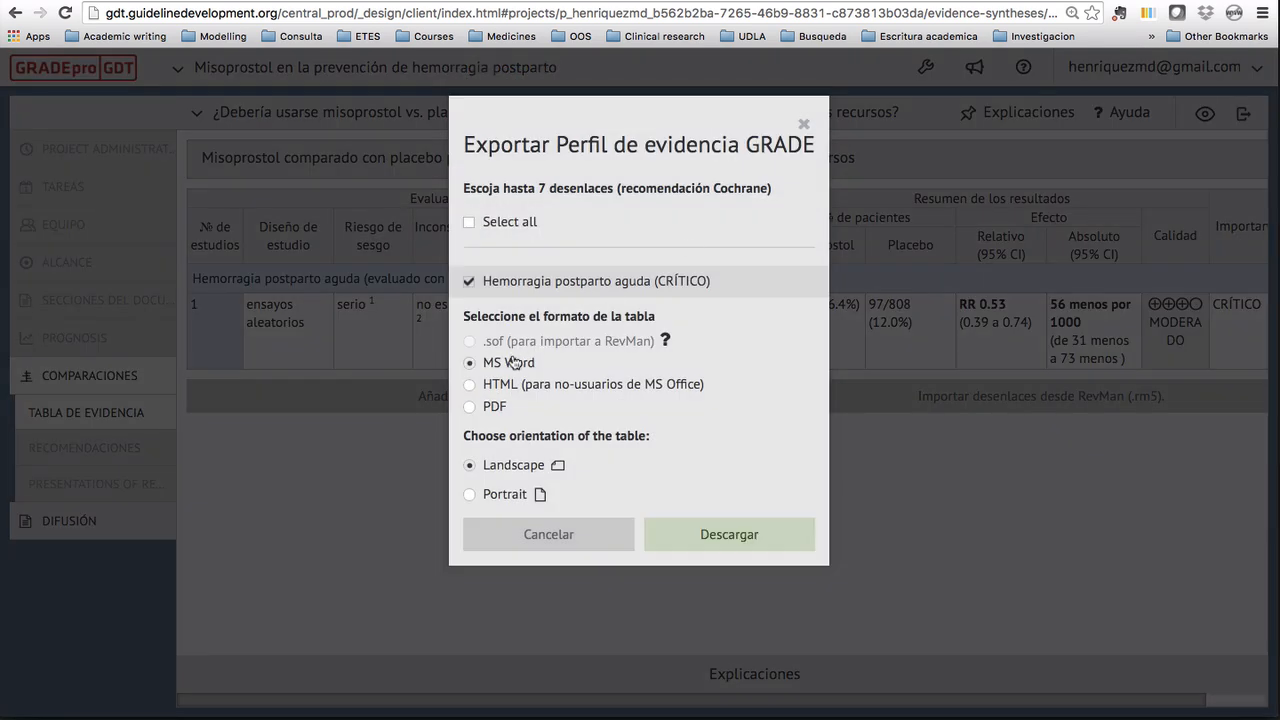
click(679, 540)
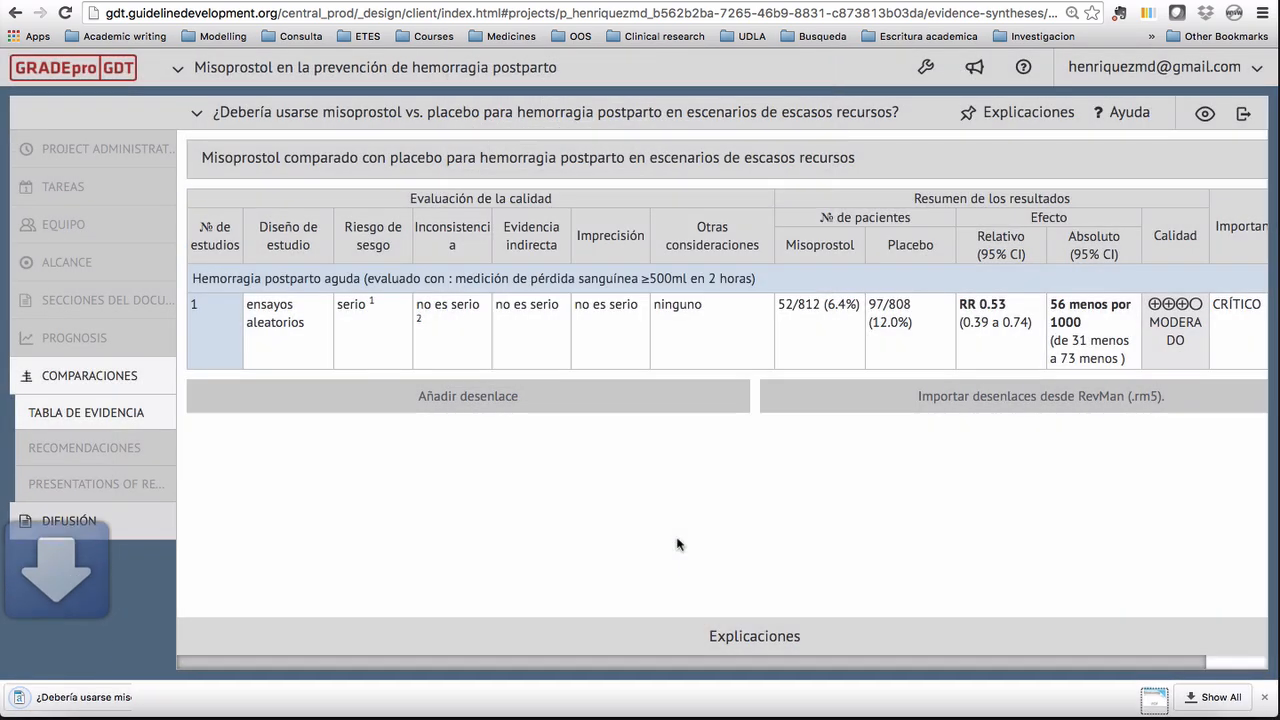
click(118, 700)
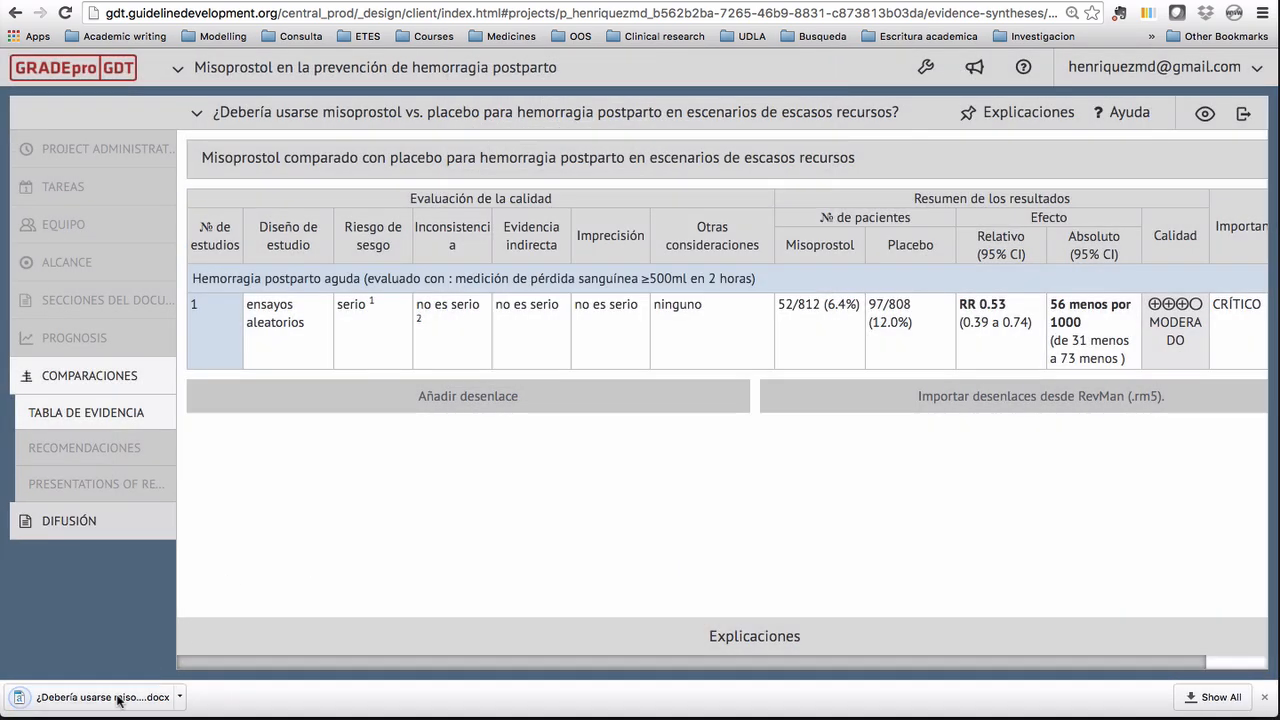